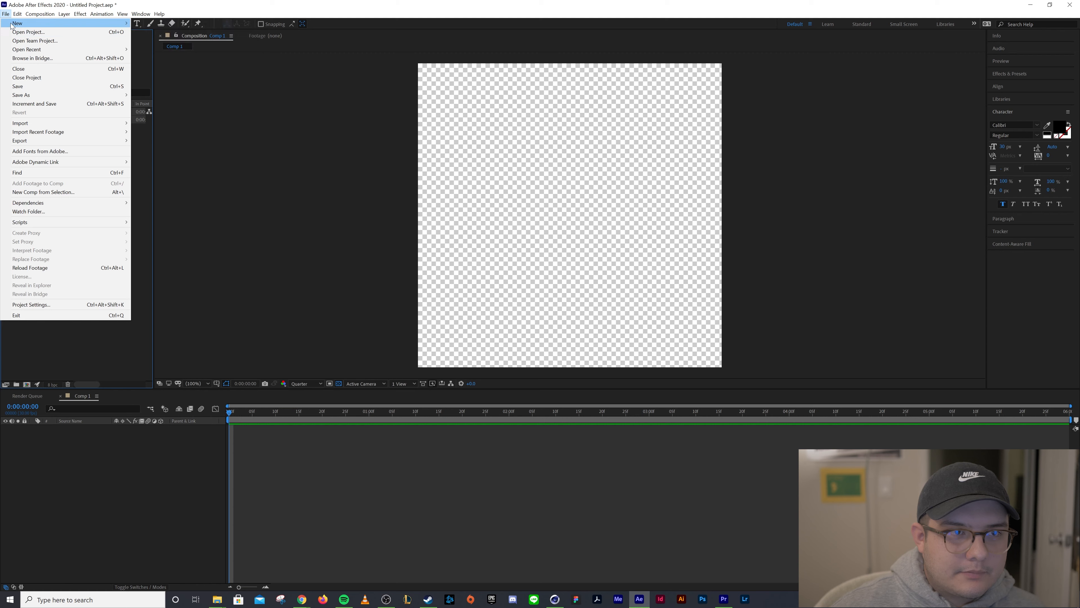
Start a new project without saving the current one and create a new composition with the default settings
click(191, 24)
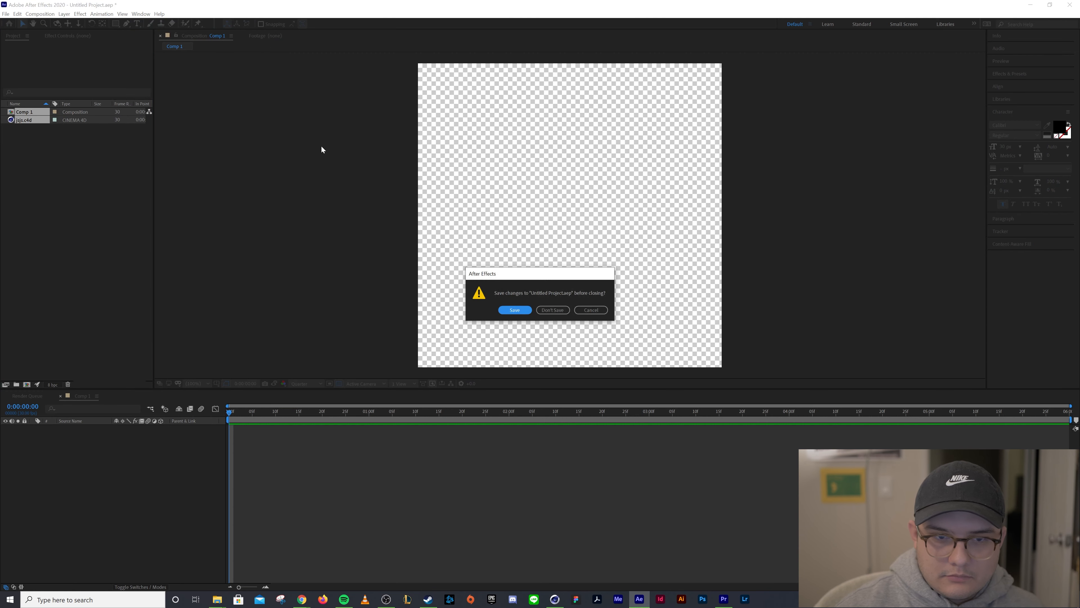
key(Tab)
key(Return)
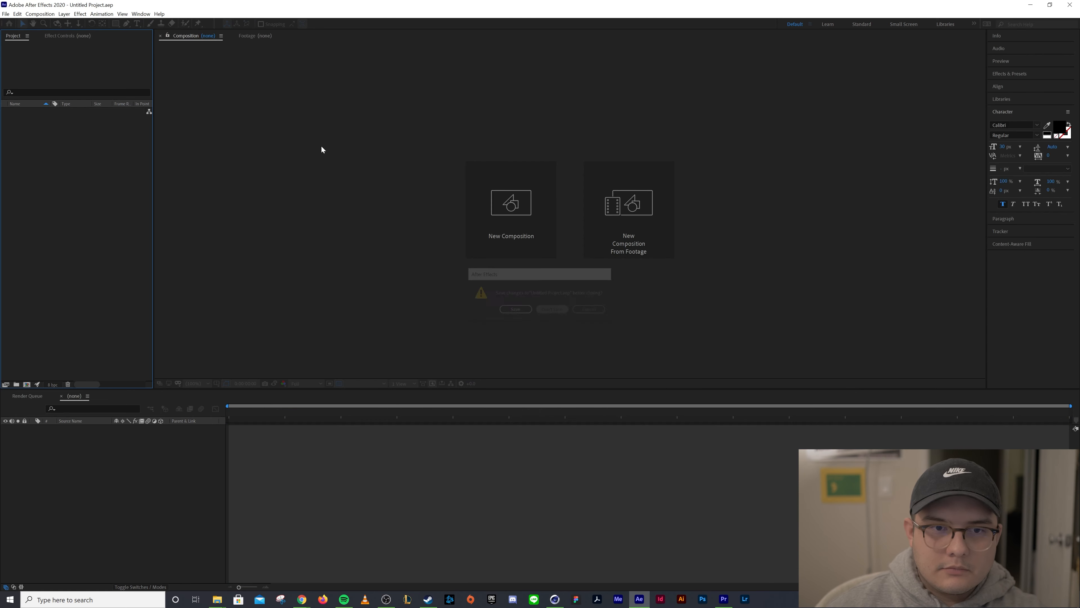
click(500, 203)
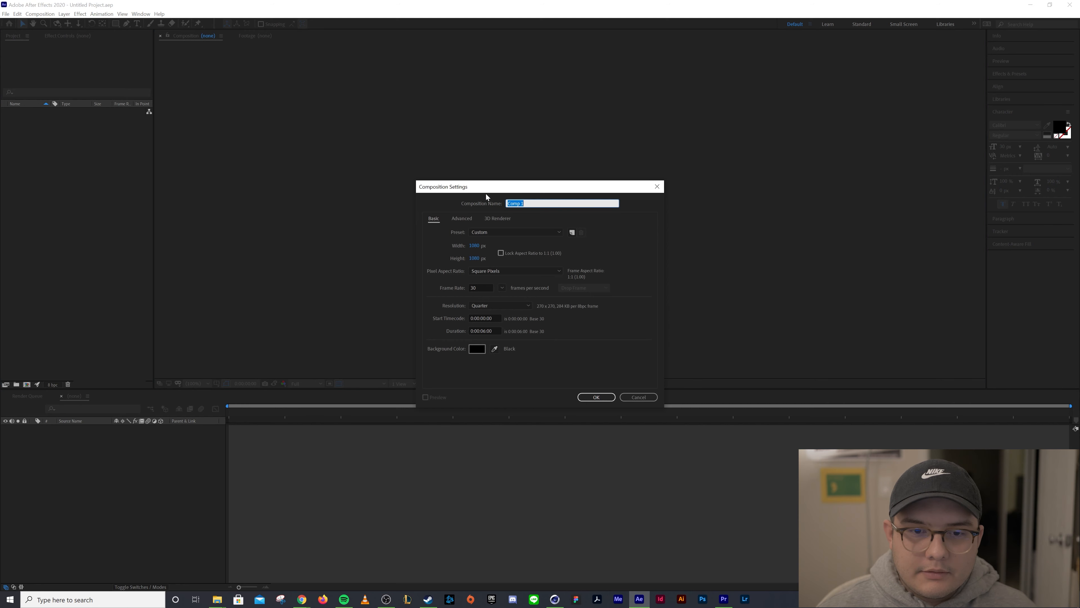
click(589, 400)
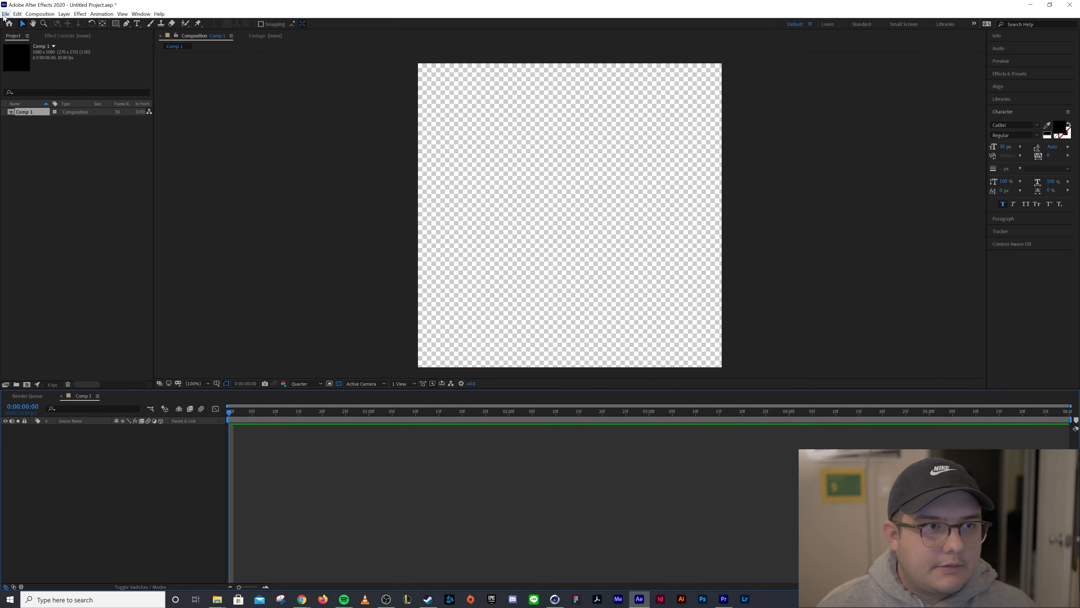
Create a new MAXON Cinema 4D file named jsjs on the Desktop
click(6, 13)
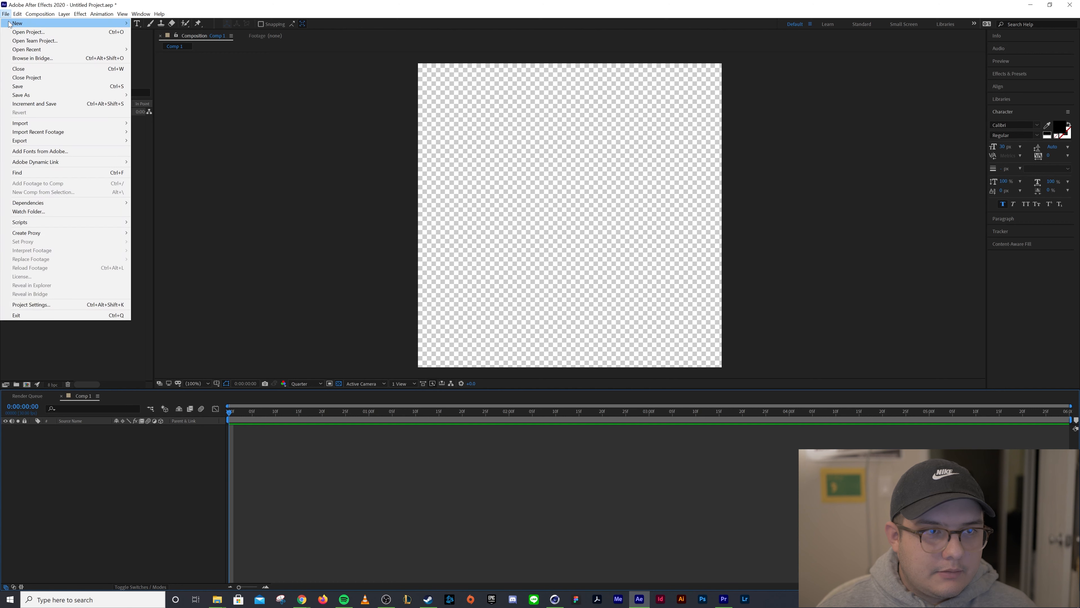
mouse_move(9, 25)
click(200, 58)
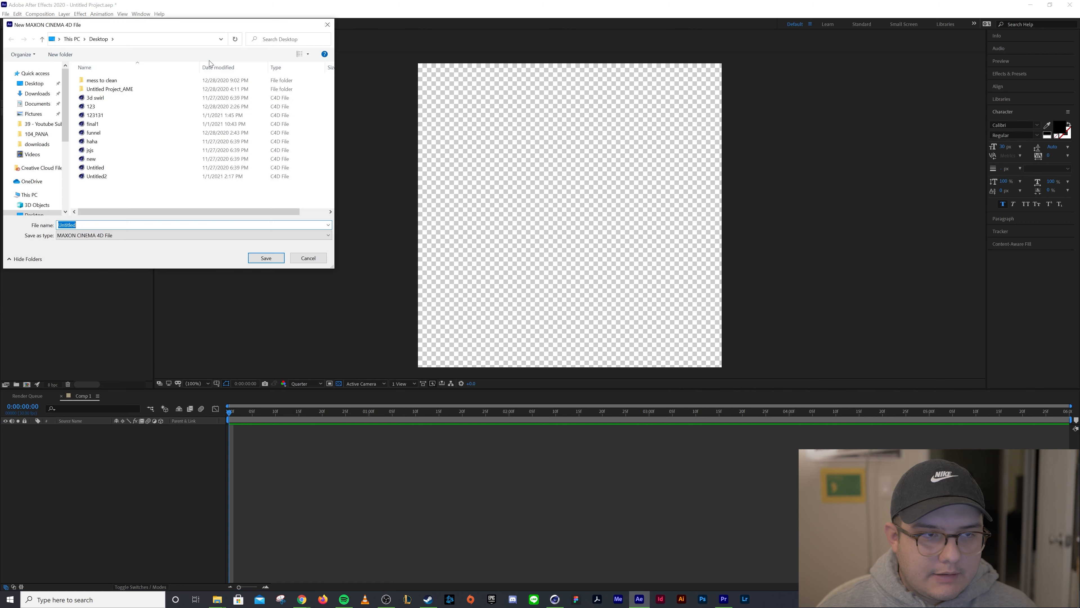
text(jsjs)
key(Return)
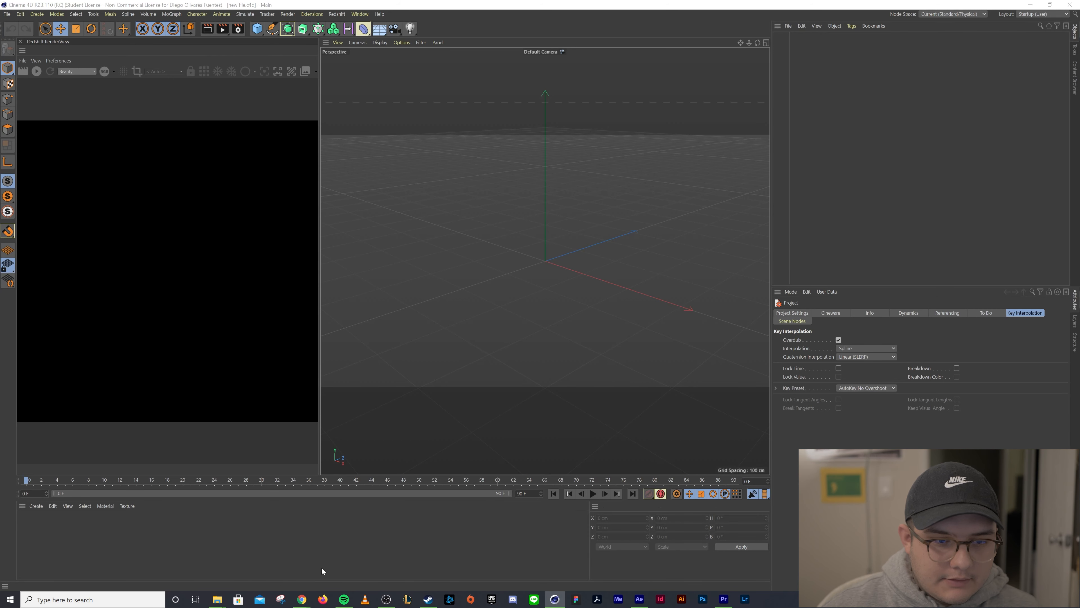
Switch to the browser and look over the Hyper Scrypt font page and the pixel-to-centimetre converter
mouse_move(306, 604)
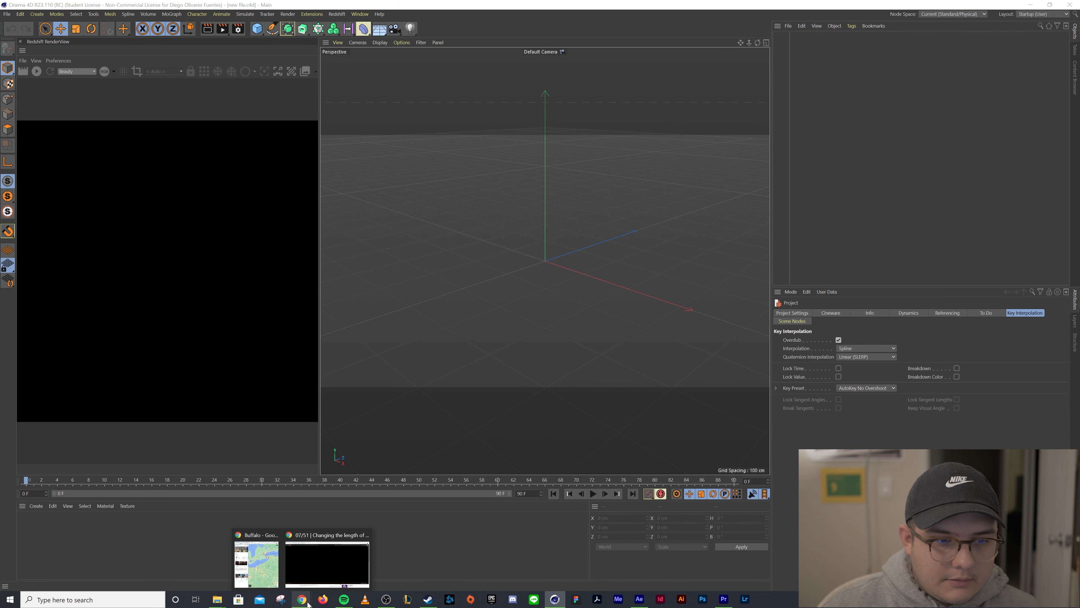
click(335, 567)
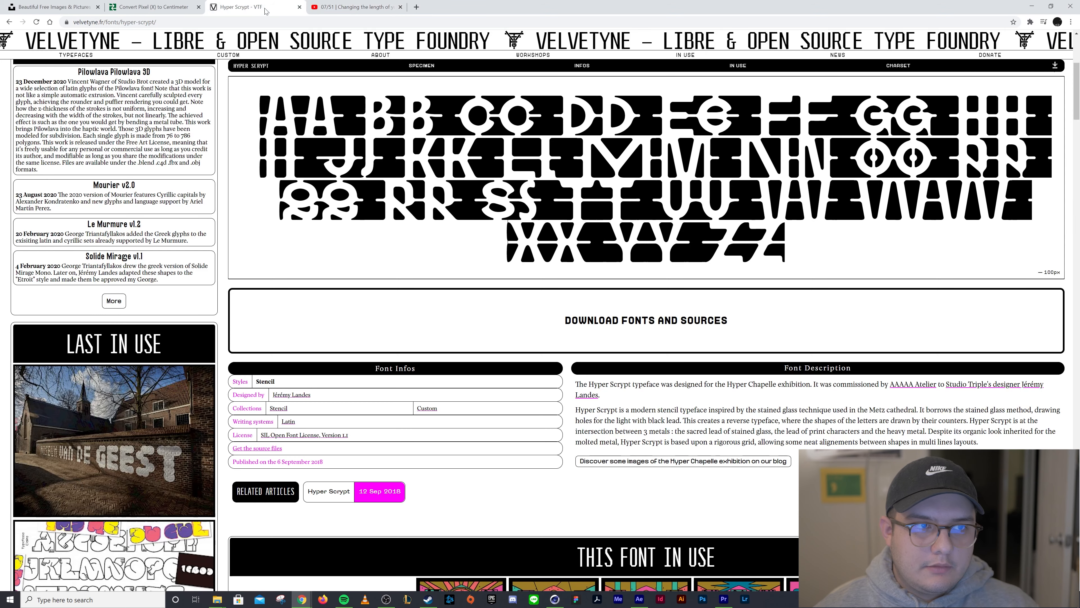
click(264, 10)
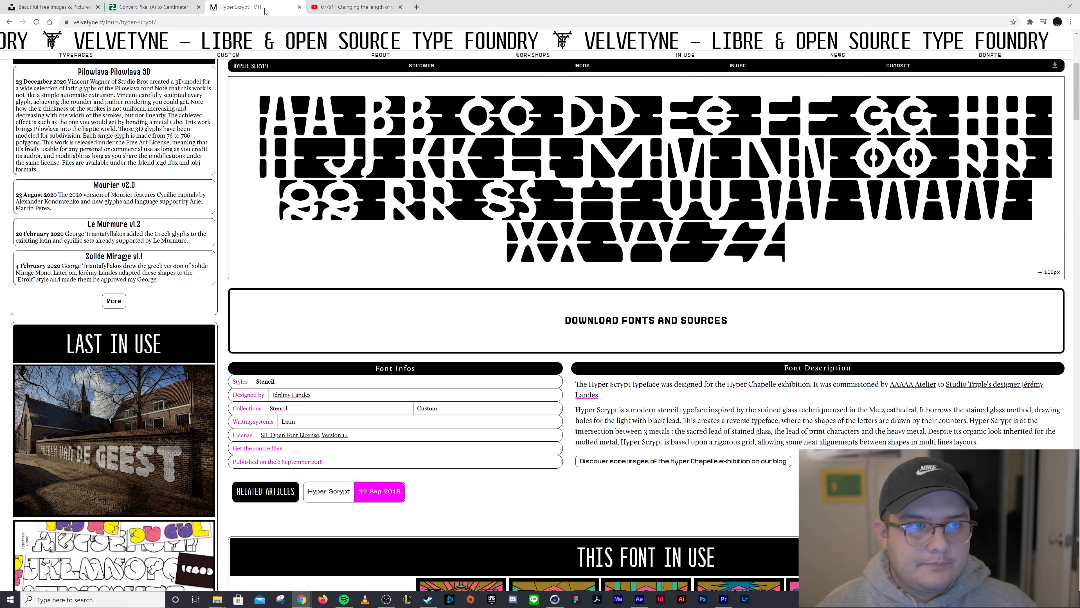
scroll(540, 319, up, 3)
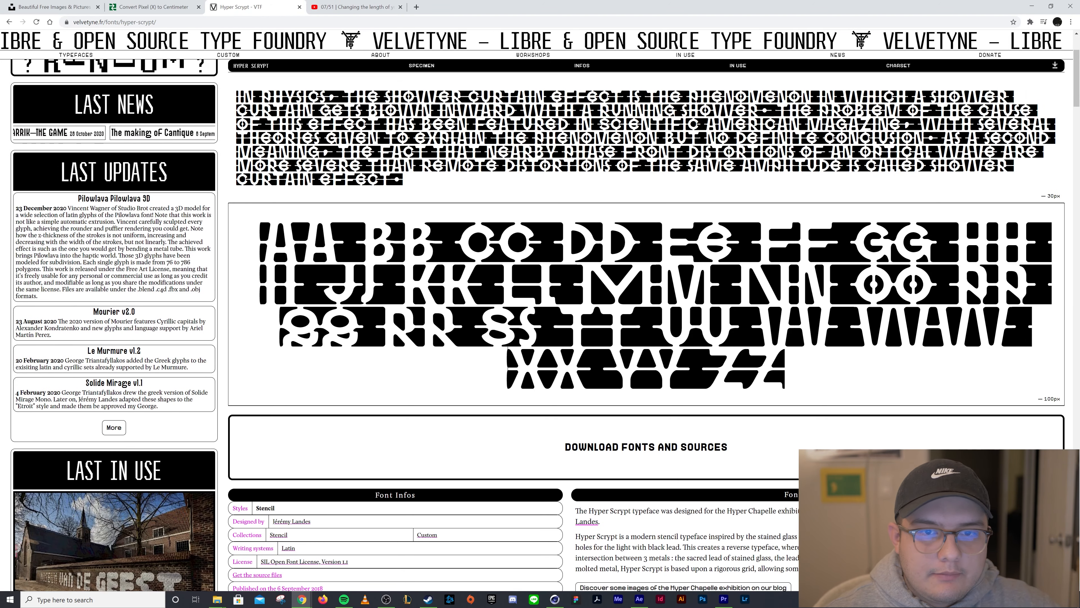
scroll(540, 319, up, 3)
scroll(540, 319, down, 5)
scroll(232, 80, up, 5)
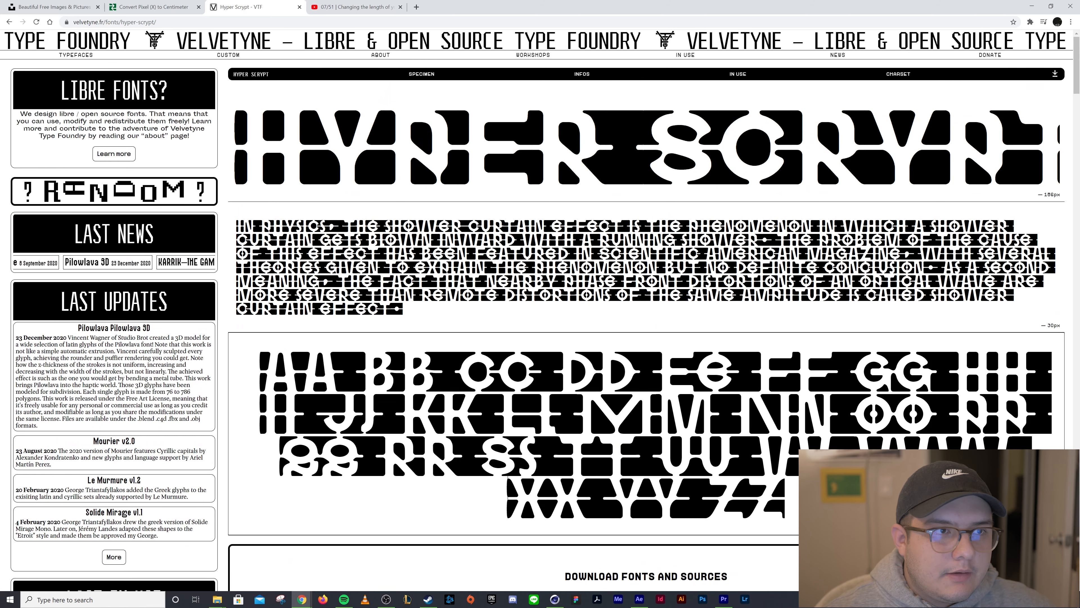
click(133, 6)
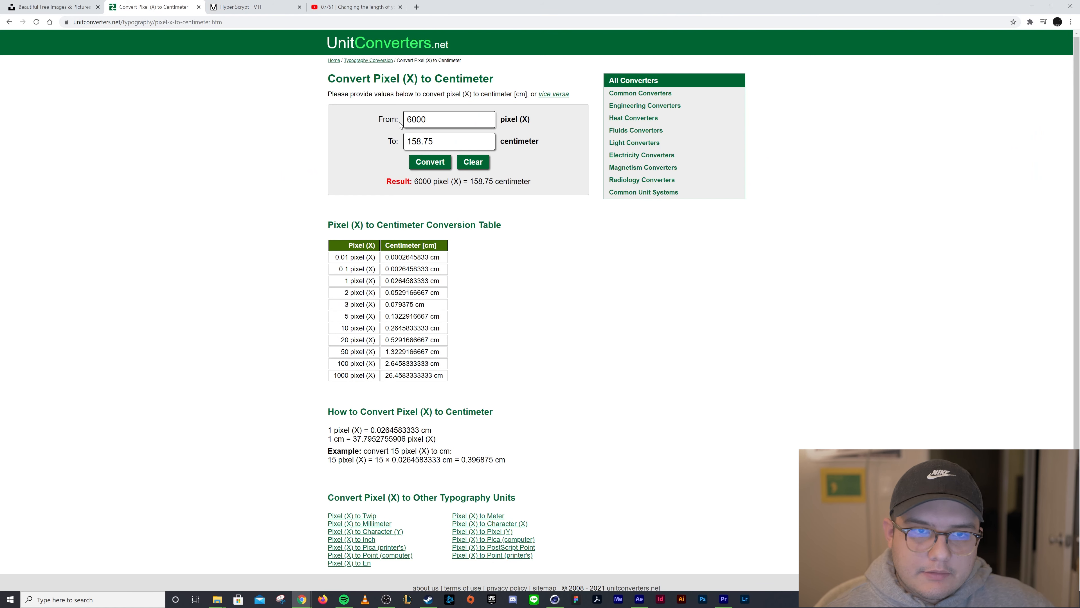
Browse the photos on the Unsplash home page
click(54, 7)
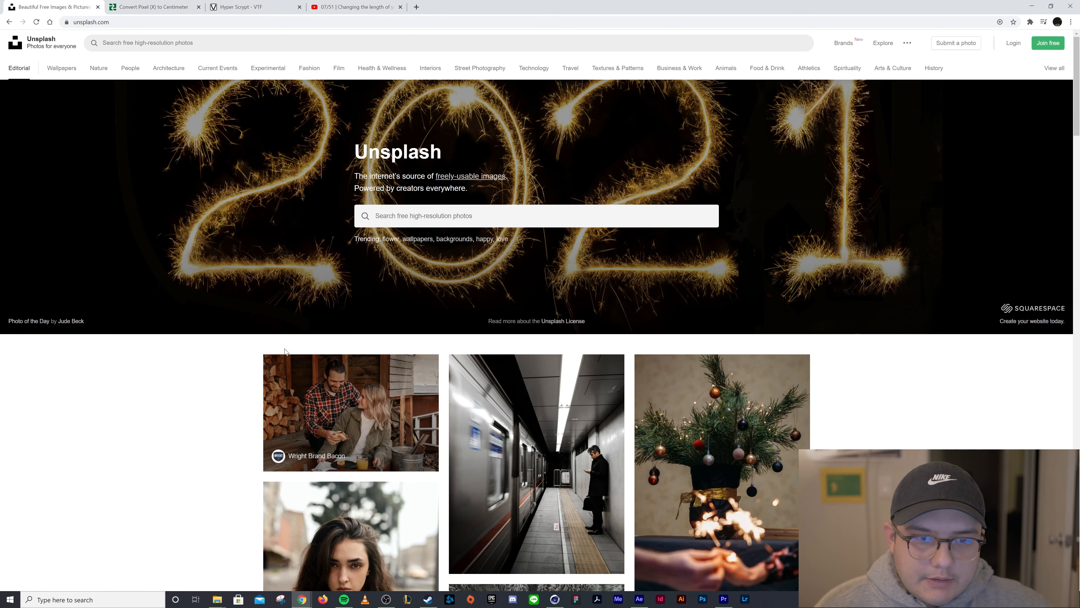
scroll(285, 351, down, 10)
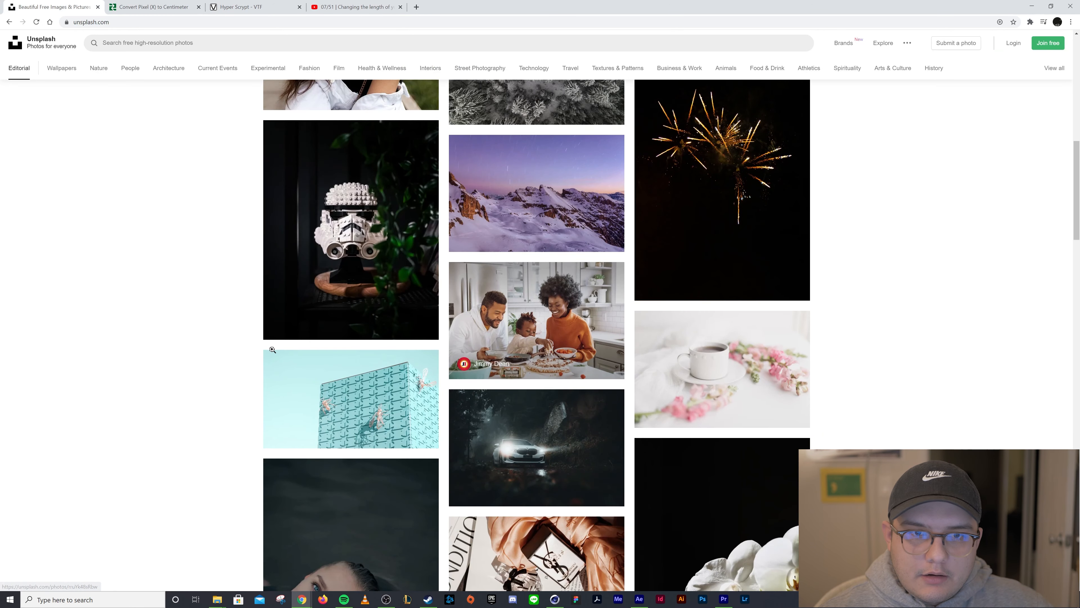
scroll(273, 350, down, 8)
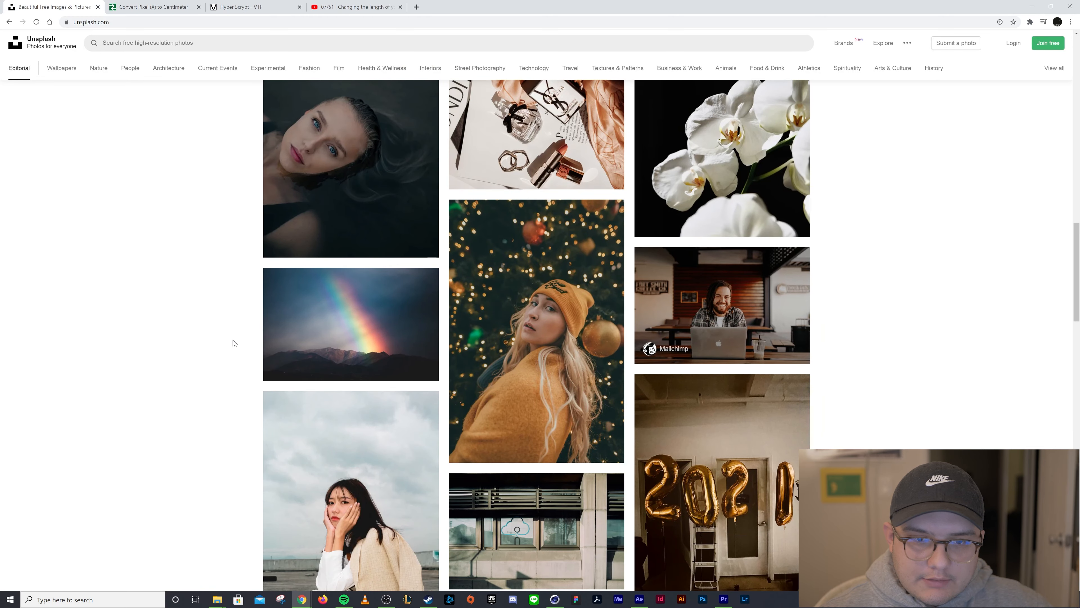
scroll(234, 344, up, 5)
scroll(235, 345, down, 10)
scroll(237, 346, up, 5)
scroll(240, 352, up, 17)
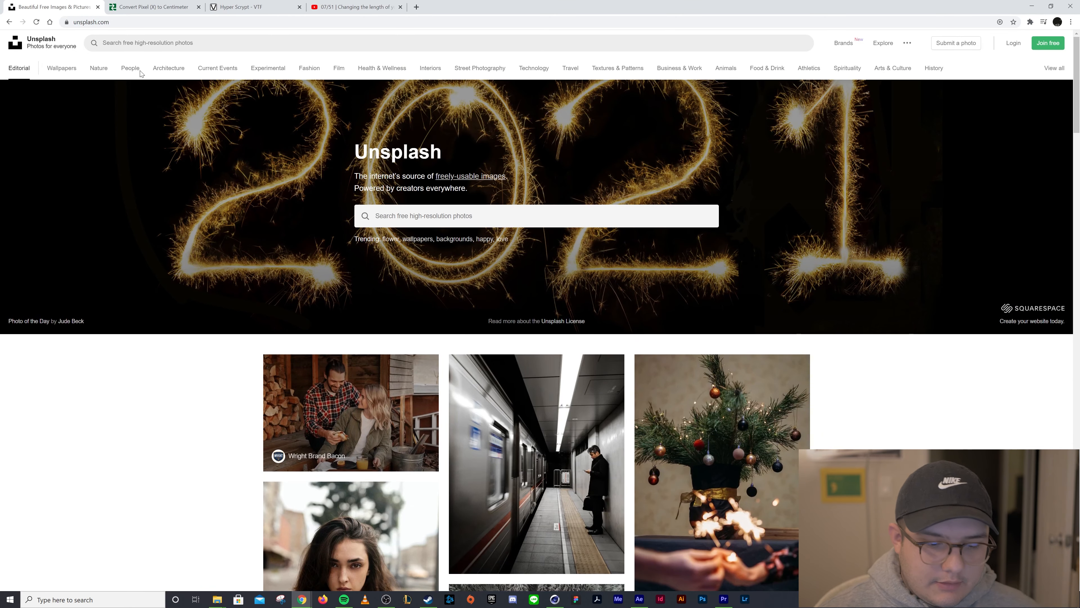
Search Unsplash for clouds and scroll through the photo results
click(103, 42)
text(clou)
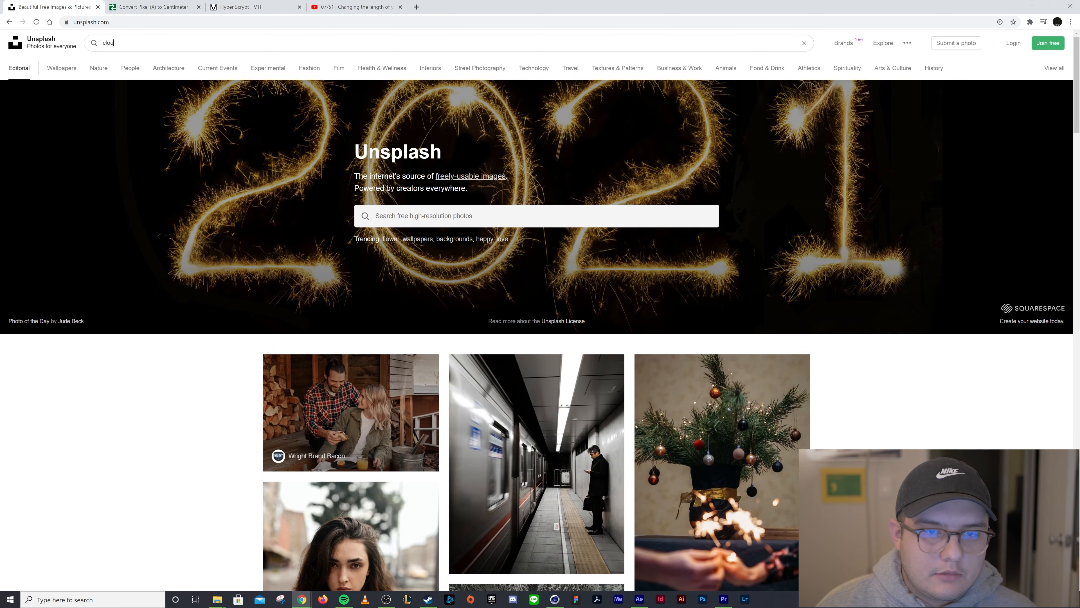
text(ds)
key(Return)
scroll(337, 366, down, 8)
scroll(337, 366, down, 15)
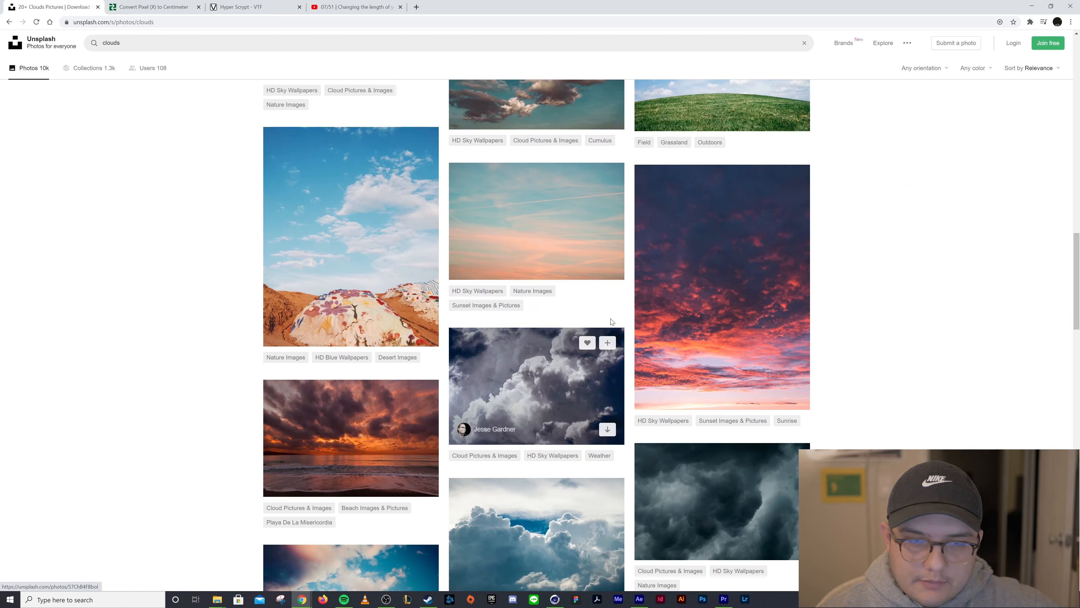
Open the pastel pink and blue sky photo and download it
click(595, 264)
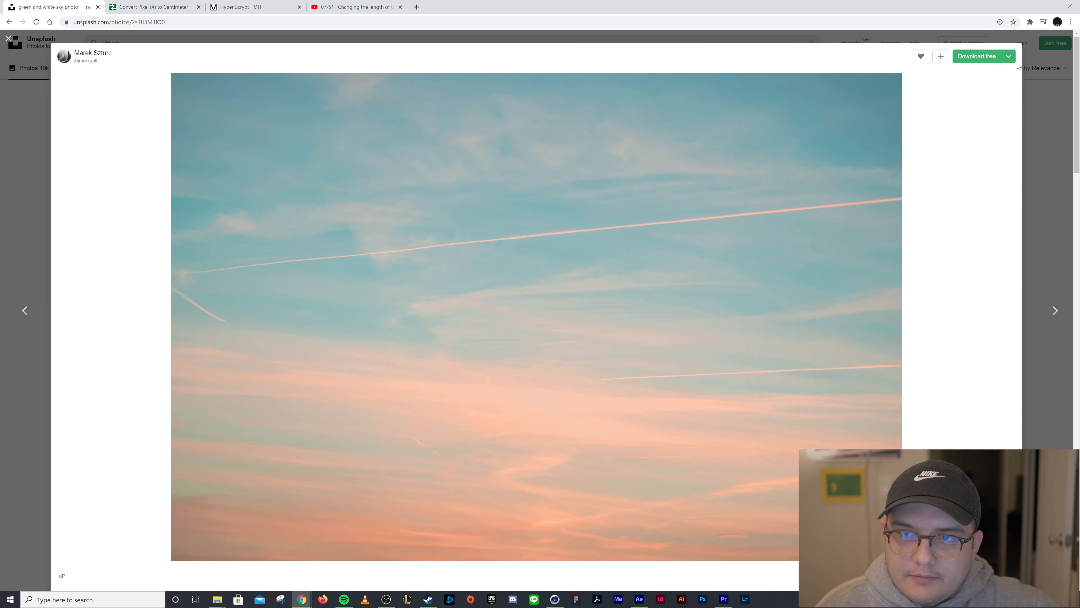
click(1009, 56)
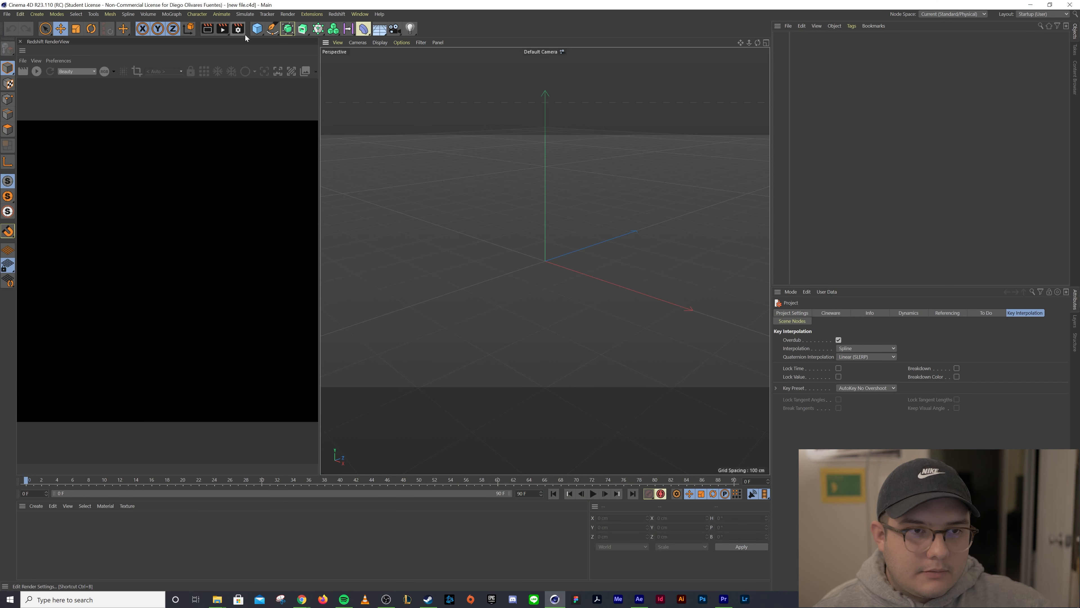
Add a Plane object and set its width to 150.75 cm and height to 105.83 cm
click(252, 33)
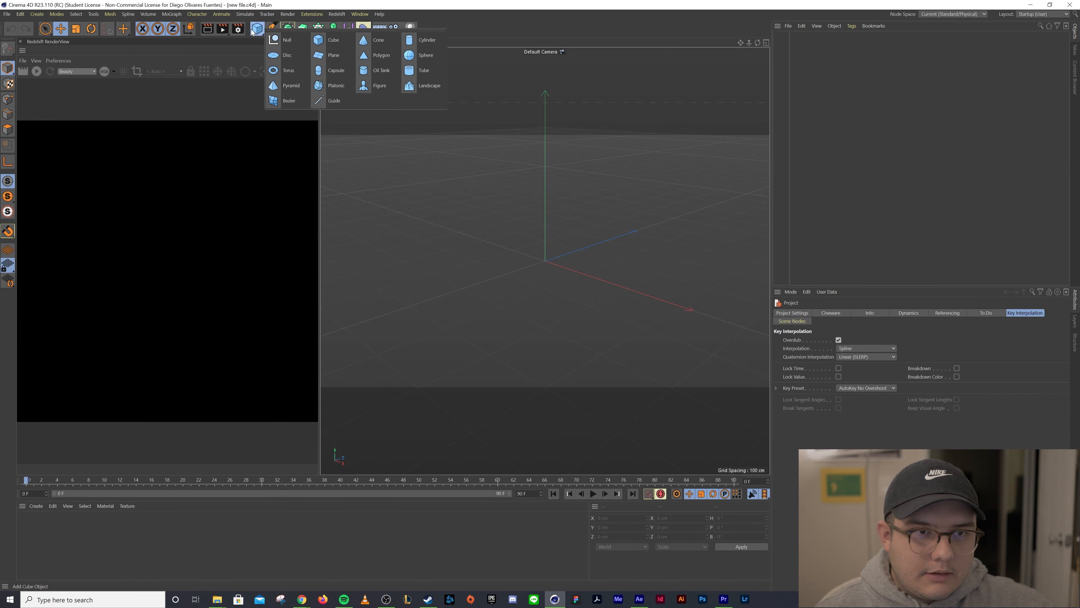
click(316, 59)
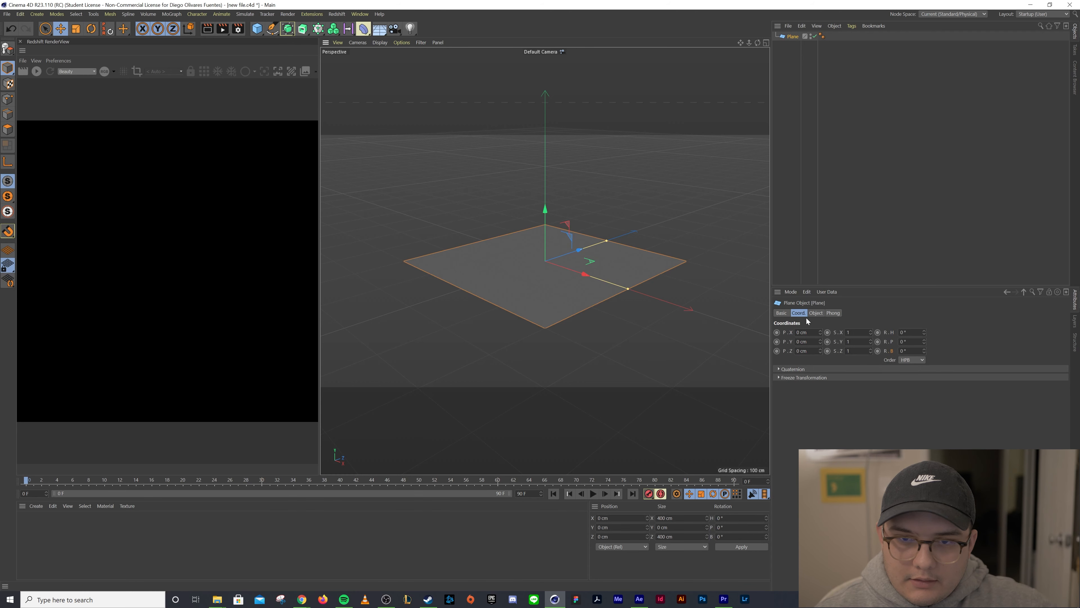
click(817, 313)
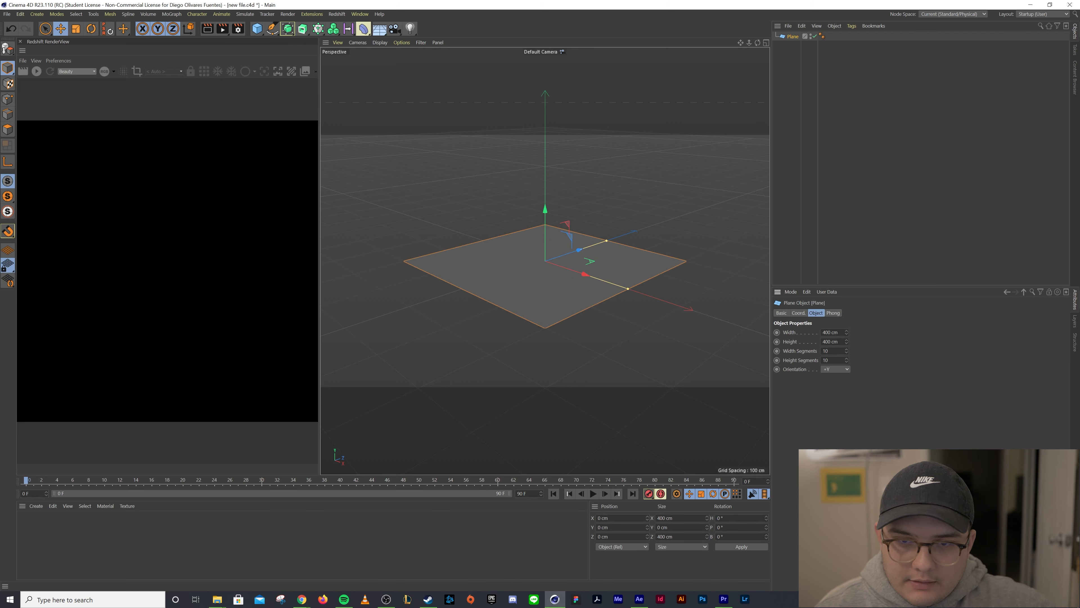
drag(840, 333, 727, 323)
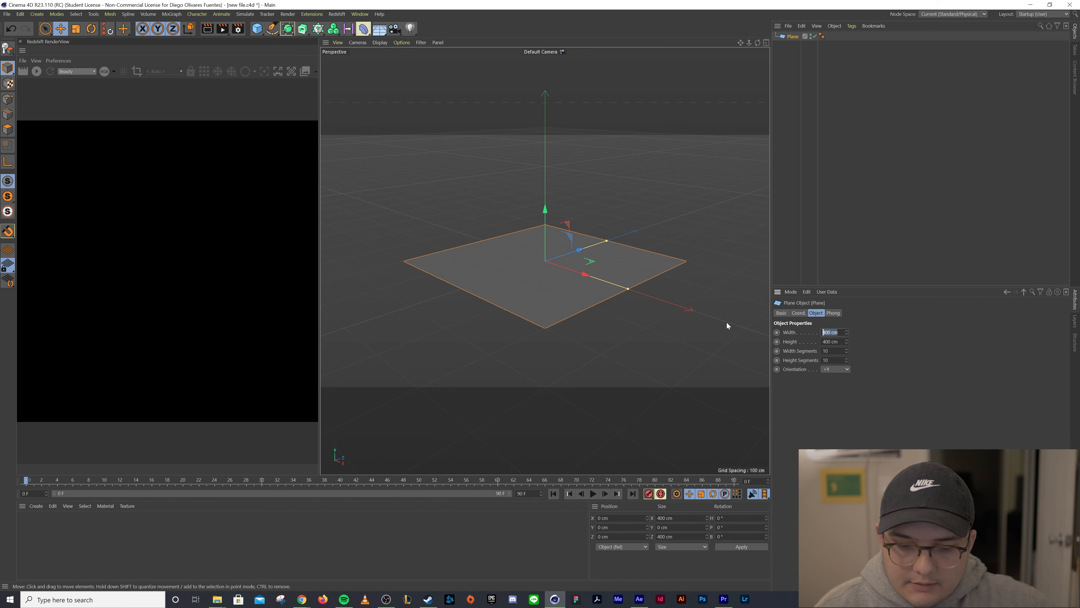
text(150.75)
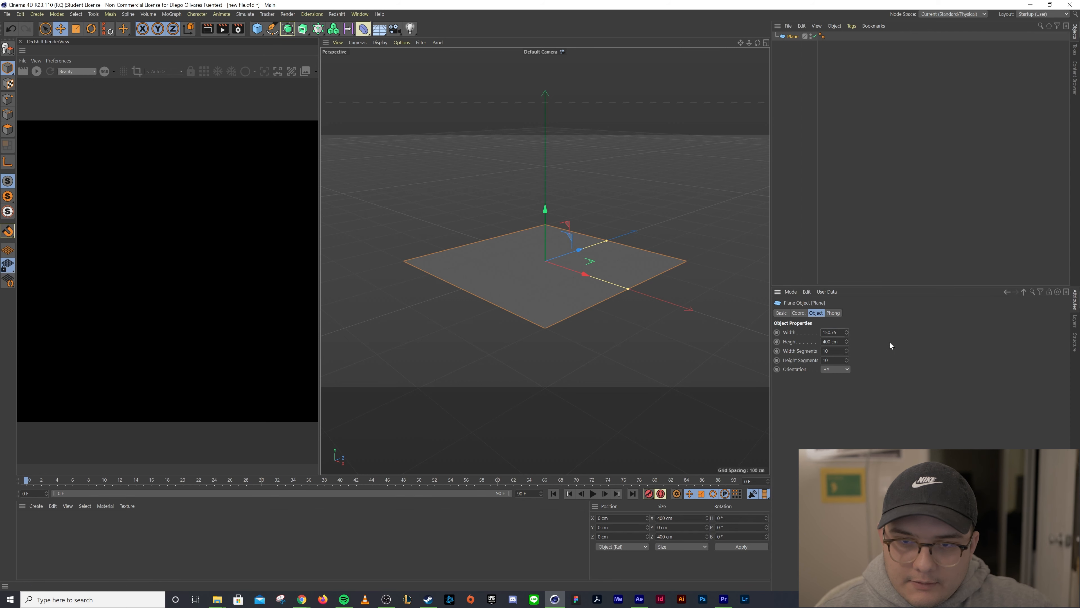
key(Return)
key(Tab)
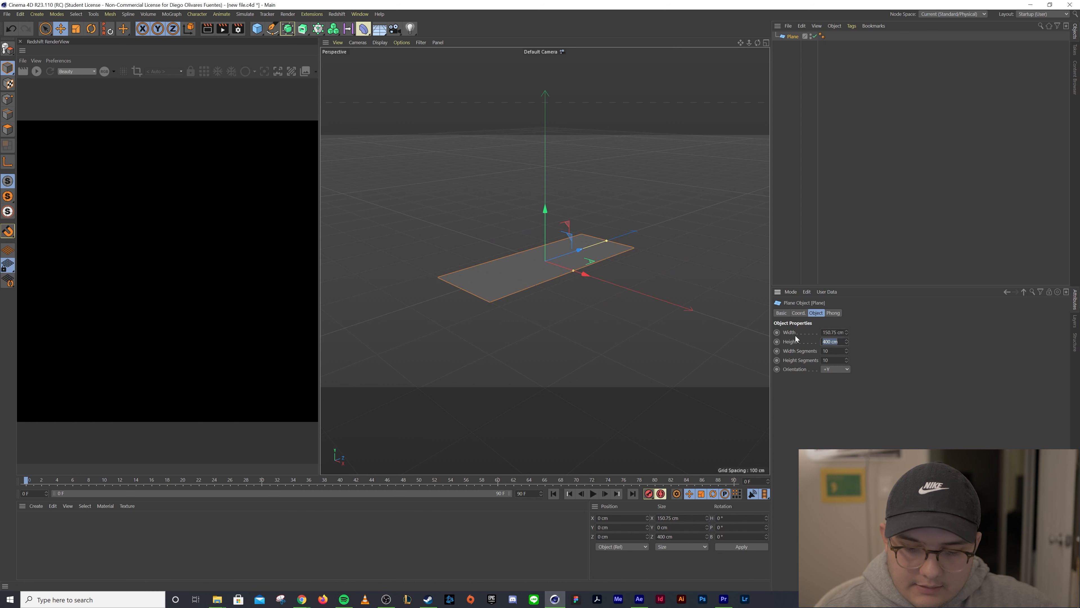
text(105.83)
key(Return)
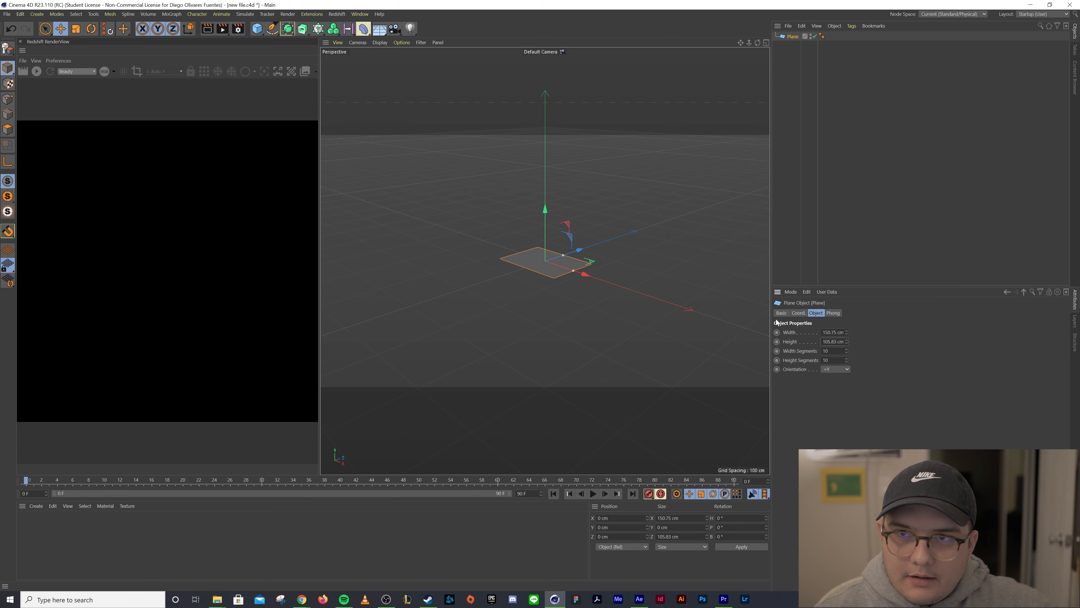
Texture the plane by dropping the downloaded sky image from the desktop onto it, viewing it from the front
click(1050, 5)
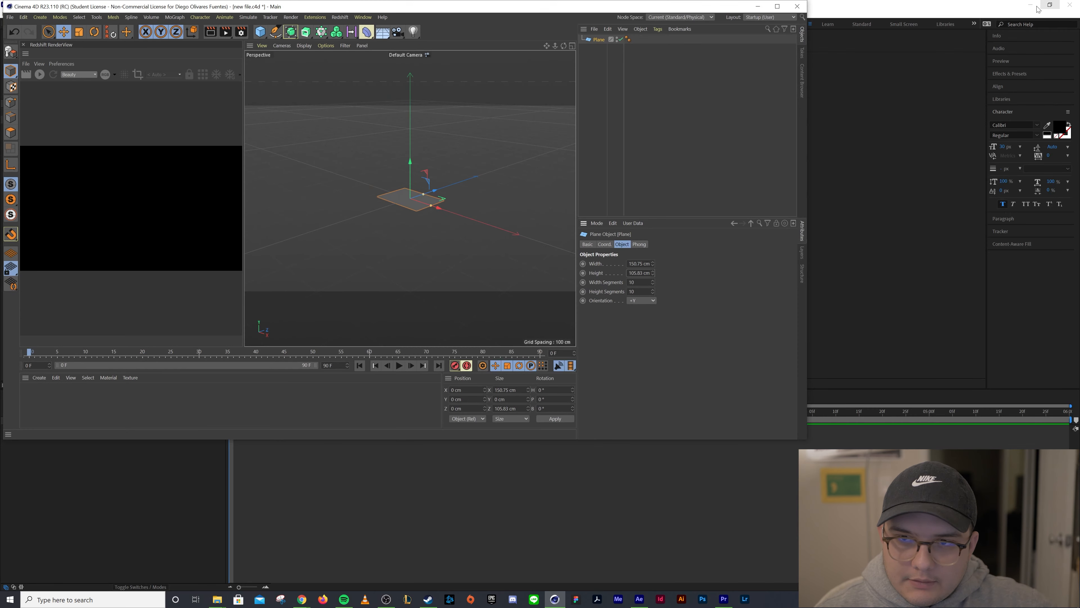
click(1027, 9)
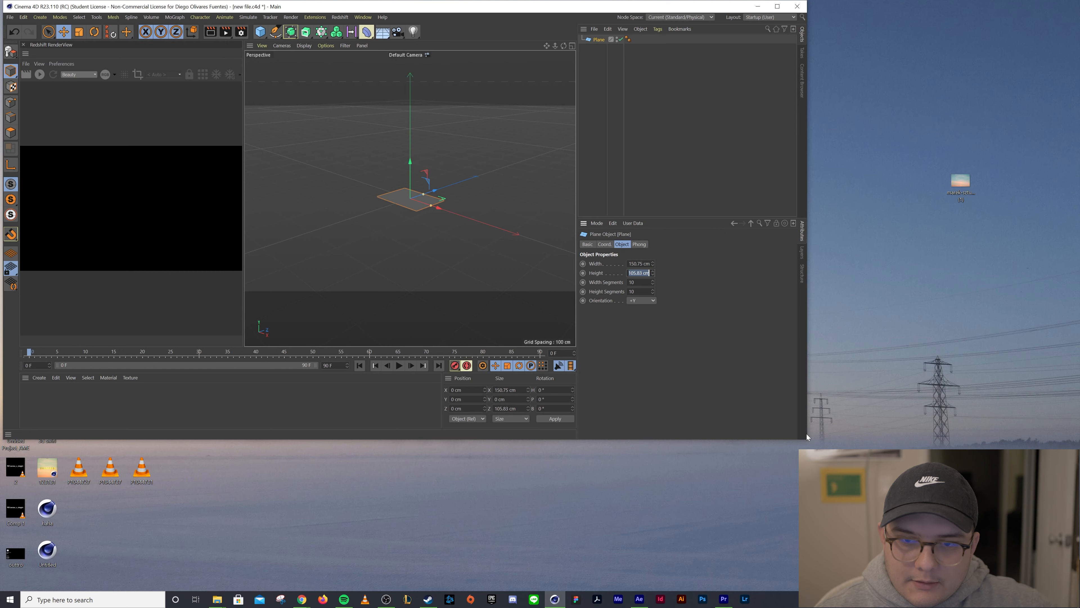
drag(807, 440, 915, 539)
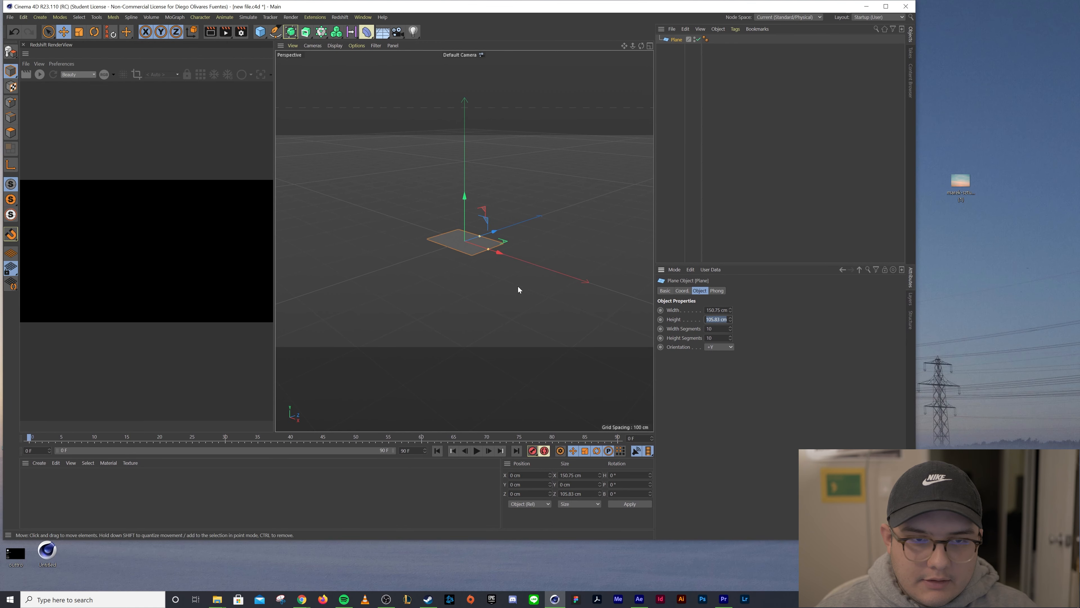
alt+drag(518, 286, 567, 336)
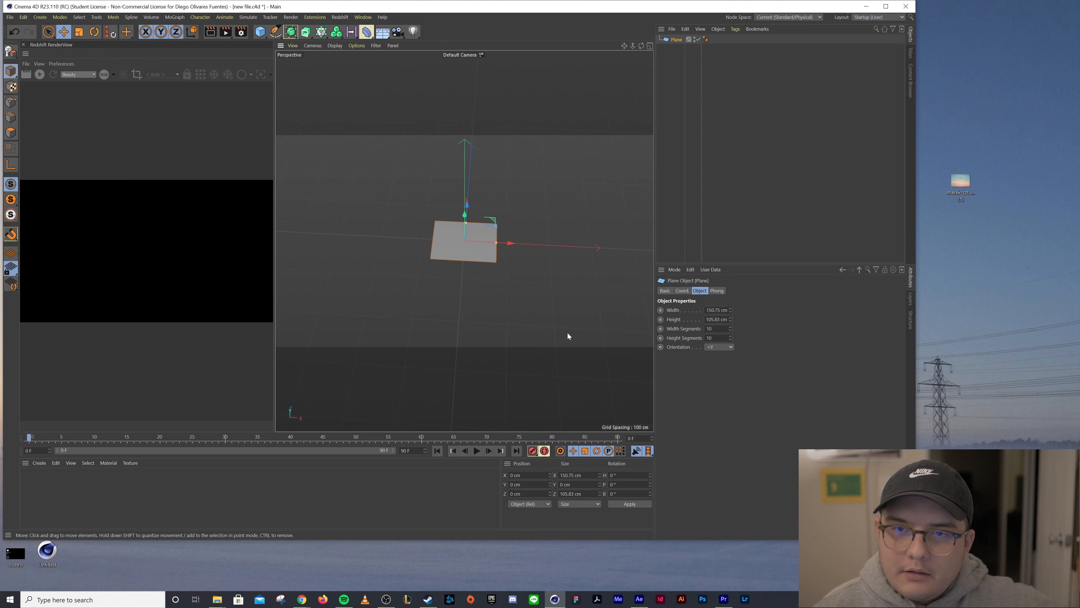
drag(961, 181, 481, 250)
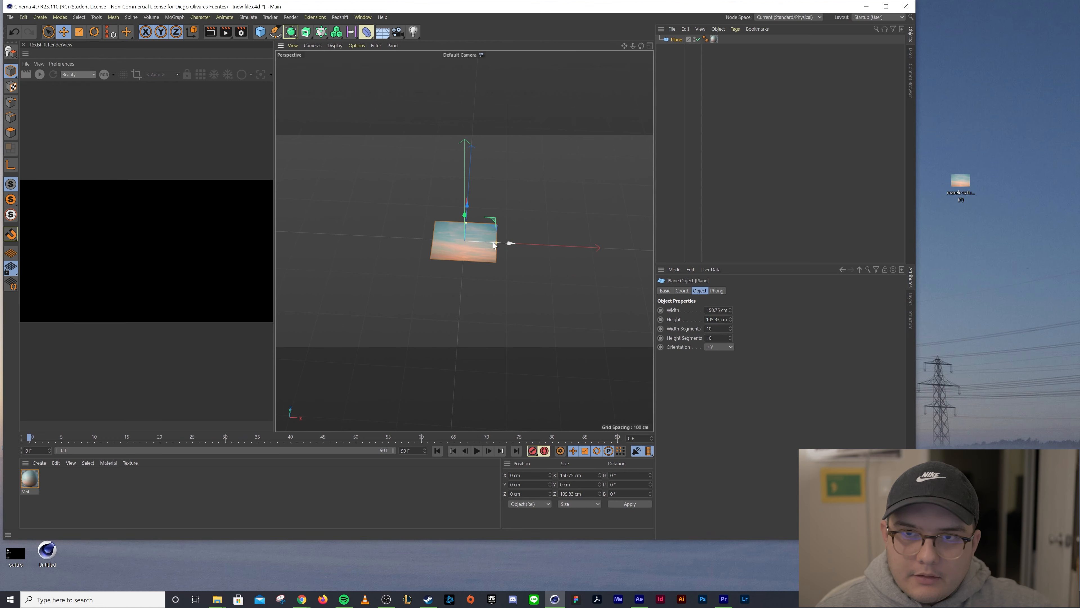
click(886, 7)
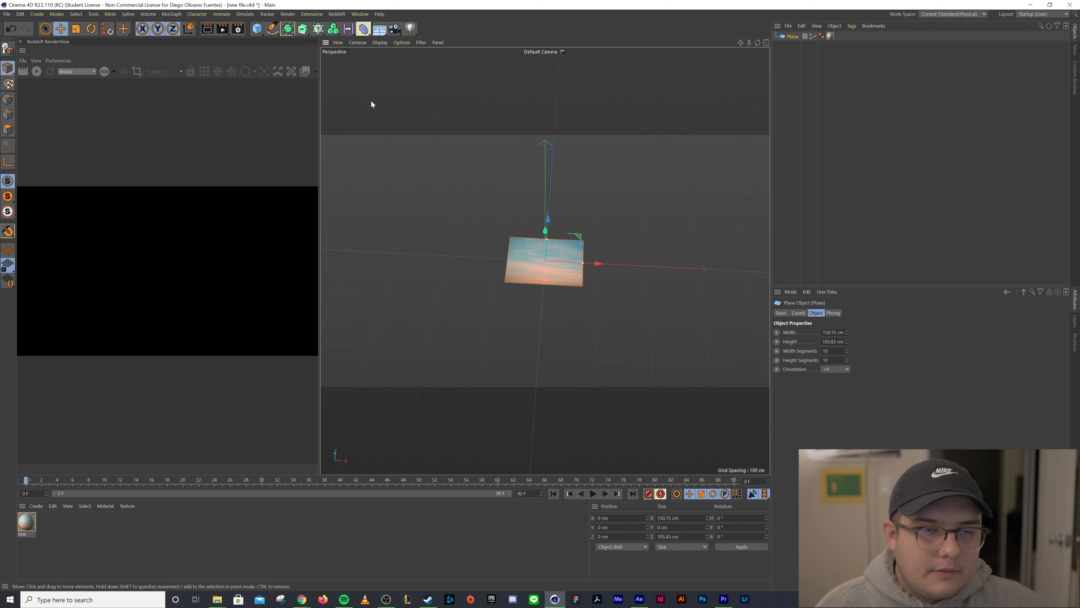
Add a Text spline, set its alignment to Middle, and move it back to the plane's center
click(272, 30)
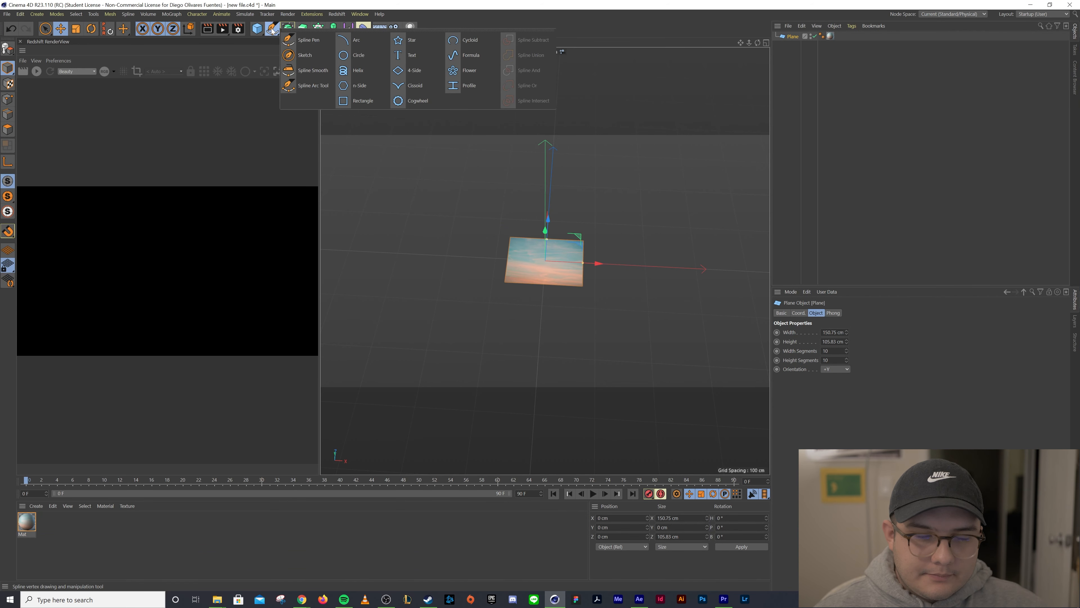
click(409, 54)
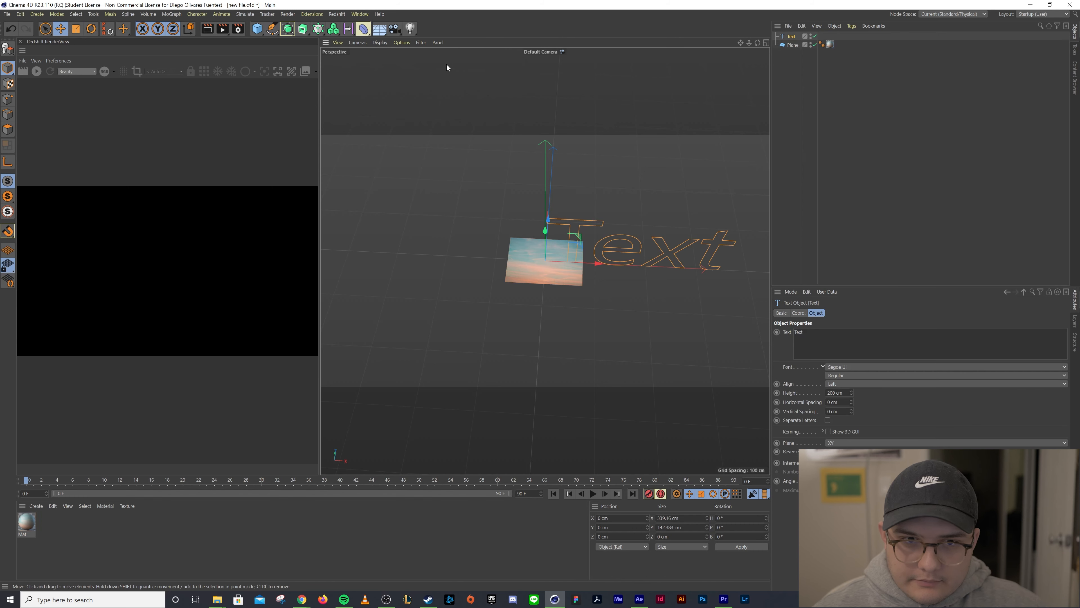
drag(598, 261, 531, 257)
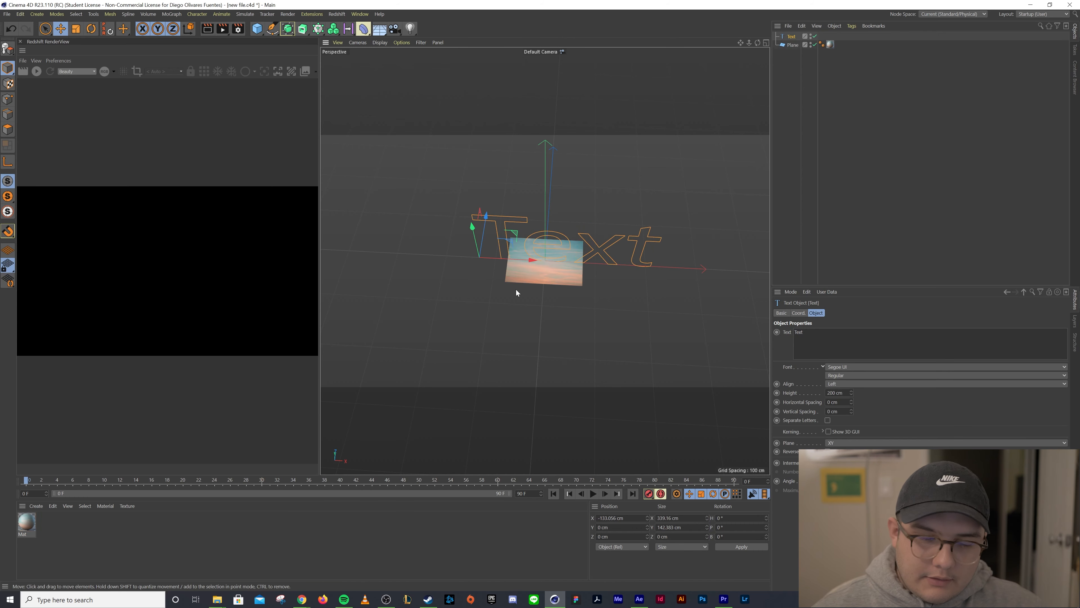
drag(536, 261, 513, 259)
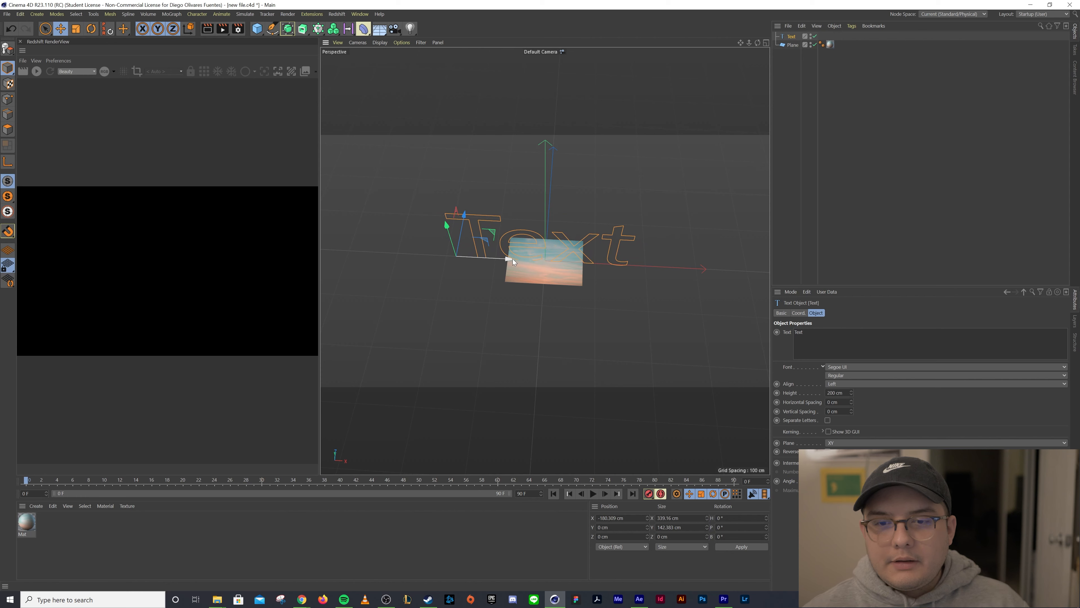
click(838, 384)
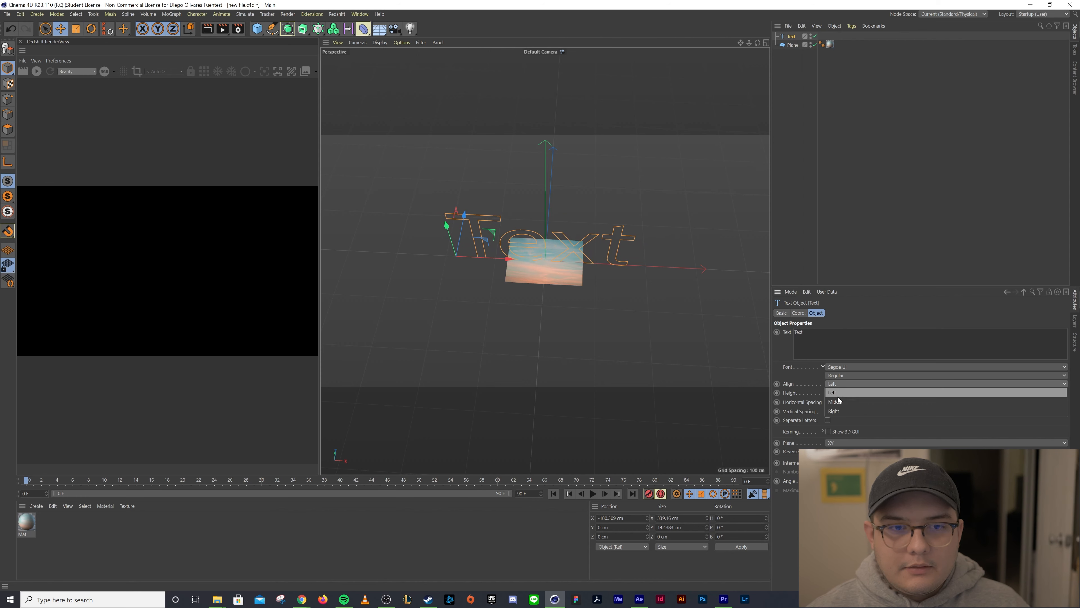
click(838, 397)
drag(511, 262, 594, 269)
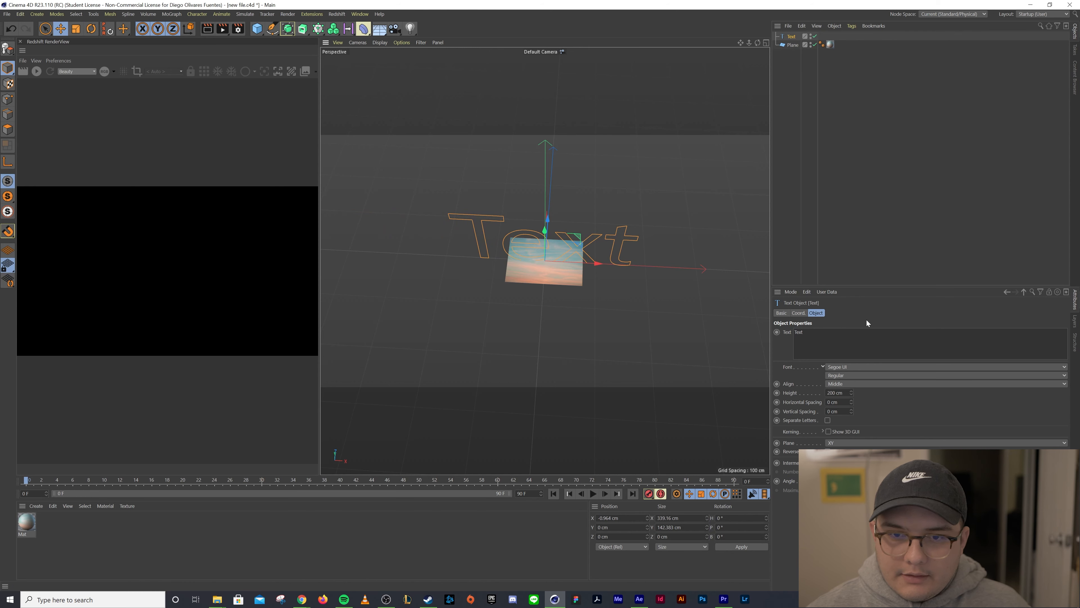
Change the text content to 01.01.21
double_click(822, 331)
text(.01)
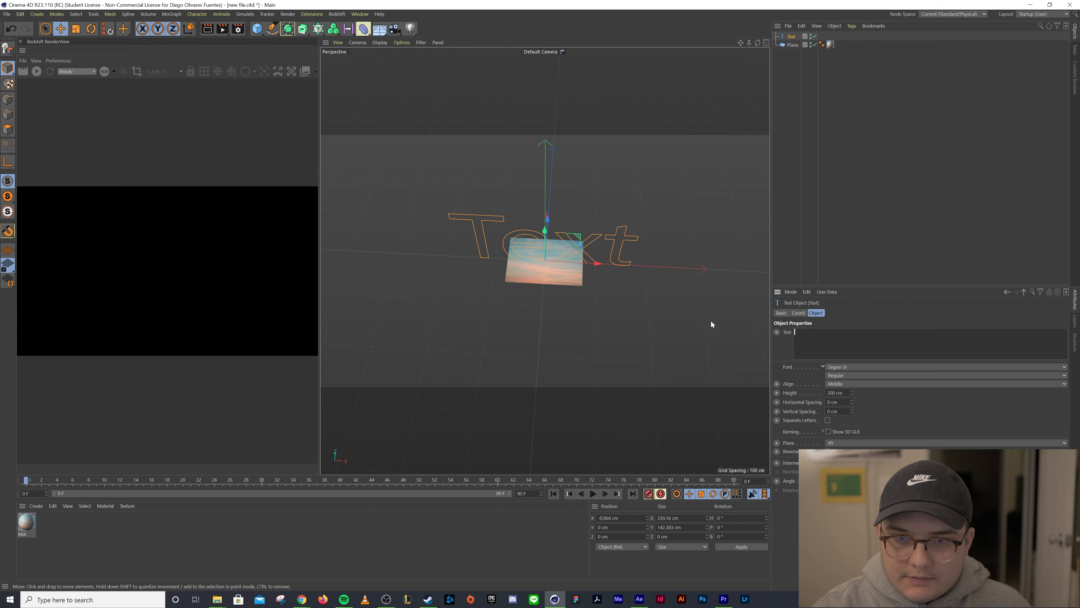
text(.01.21)
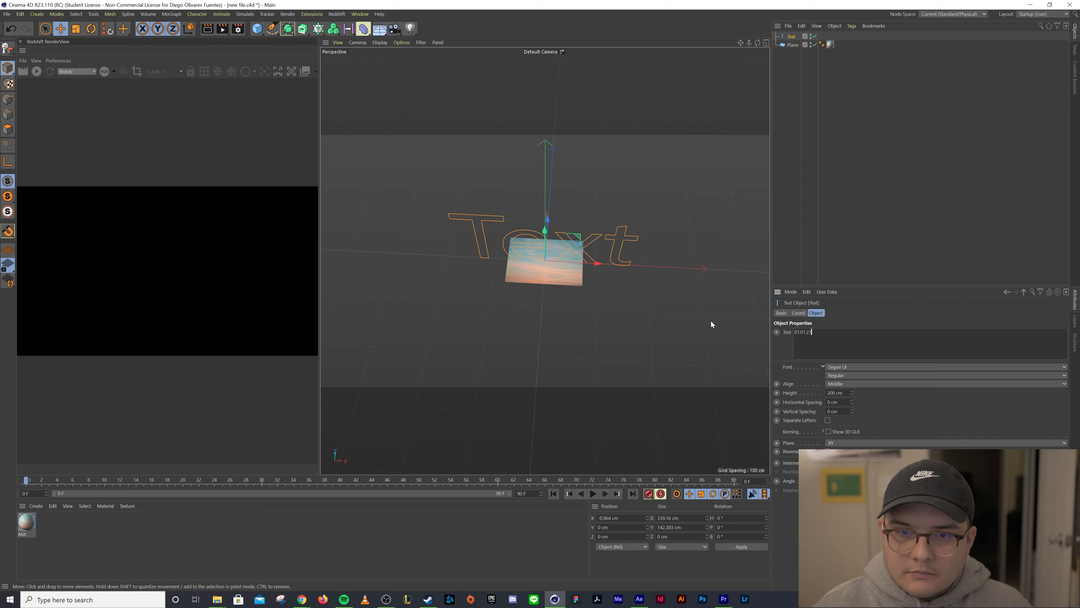
Set the text font to Hyper Script Stencil
click(884, 310)
click(840, 367)
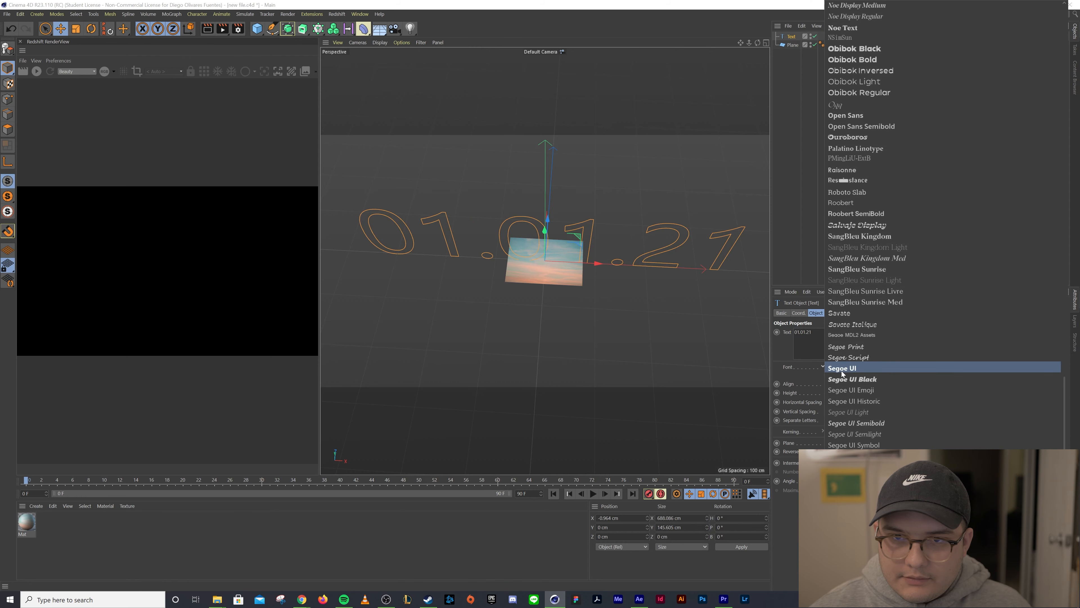
scroll(842, 381, up, 10)
scroll(845, 388, up, 3)
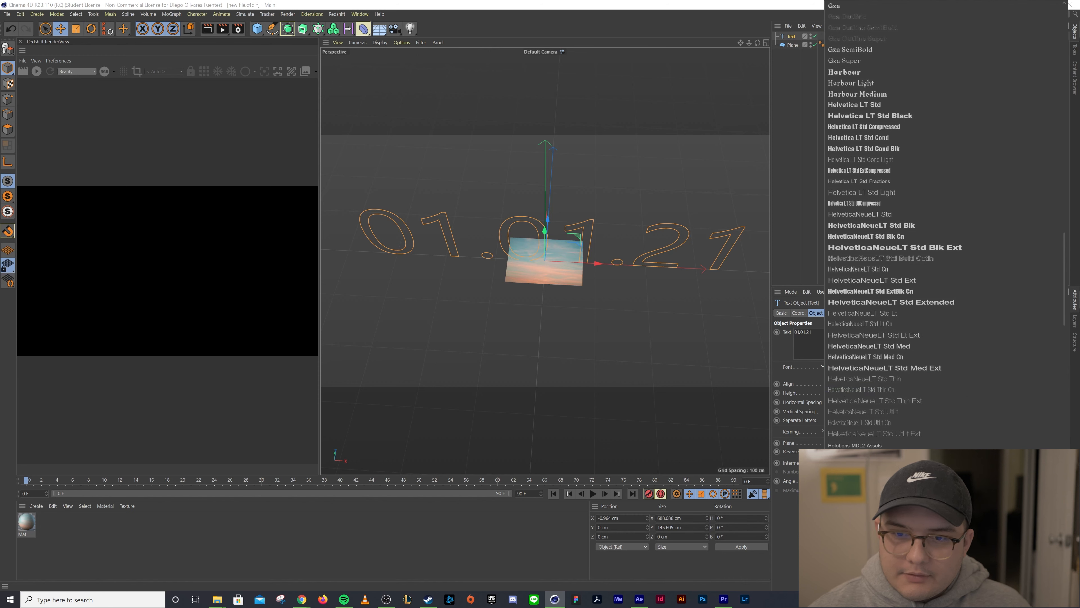
click(847, 457)
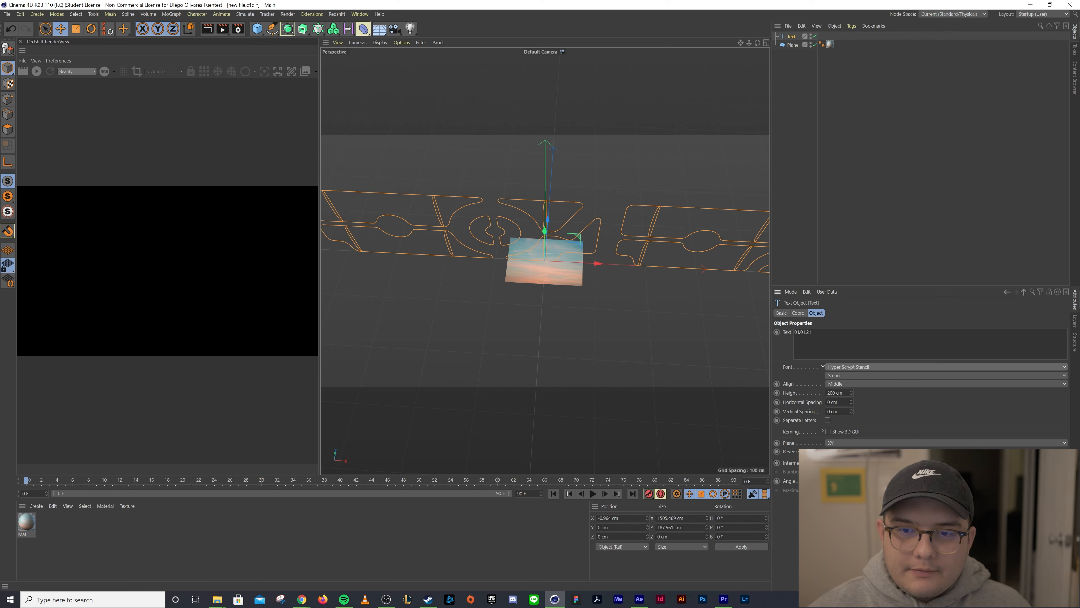
Set the text height to 7 cm
drag(836, 393, 811, 388)
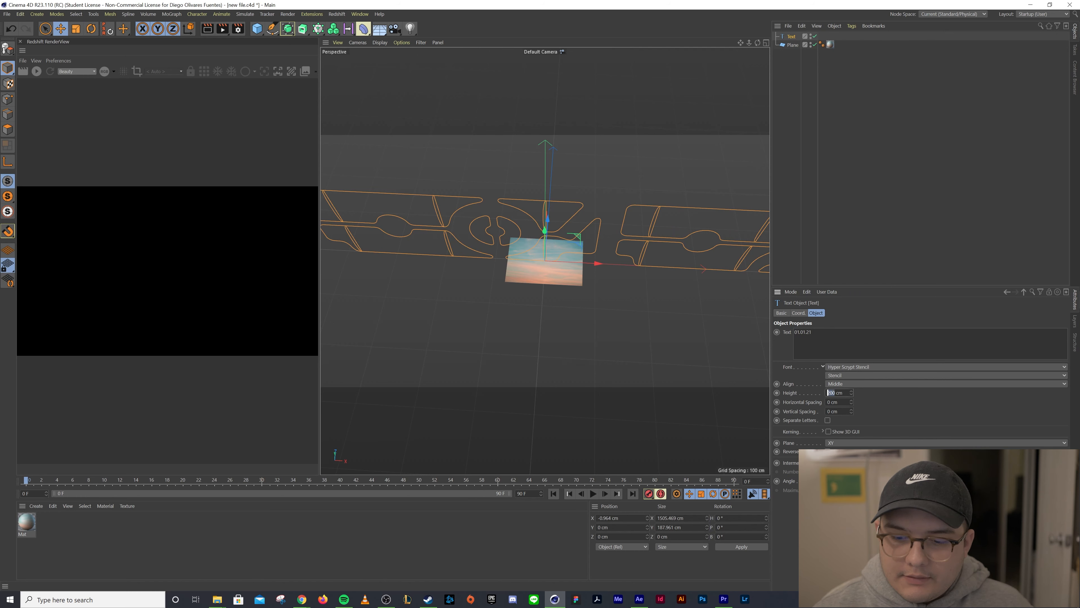
text(7)
key(Return)
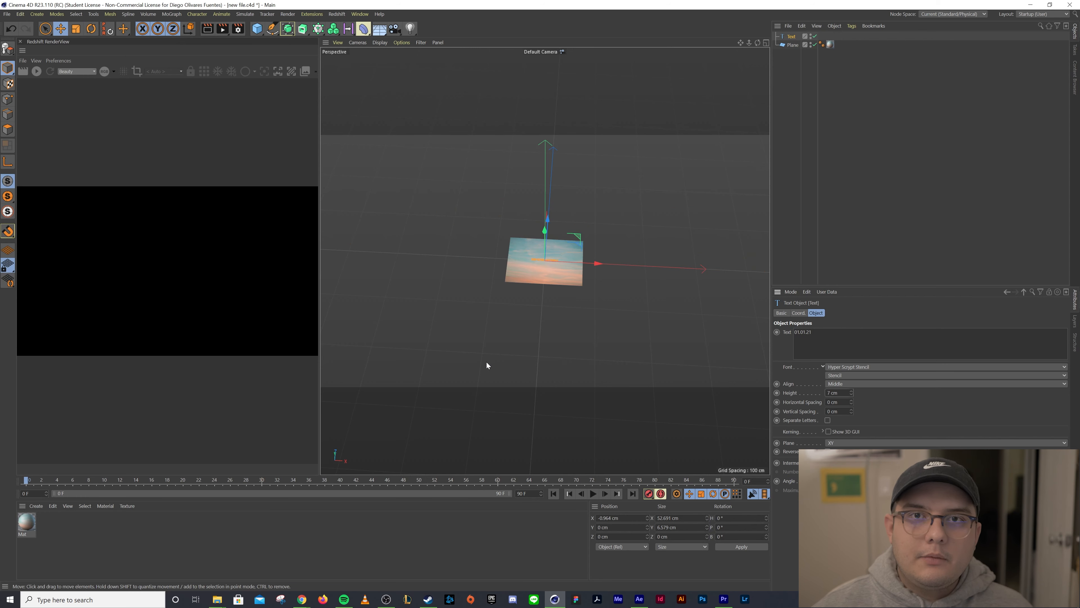
Set the render output resolution to 1080 by 1080 pixels
scroll(530, 325, up, 4)
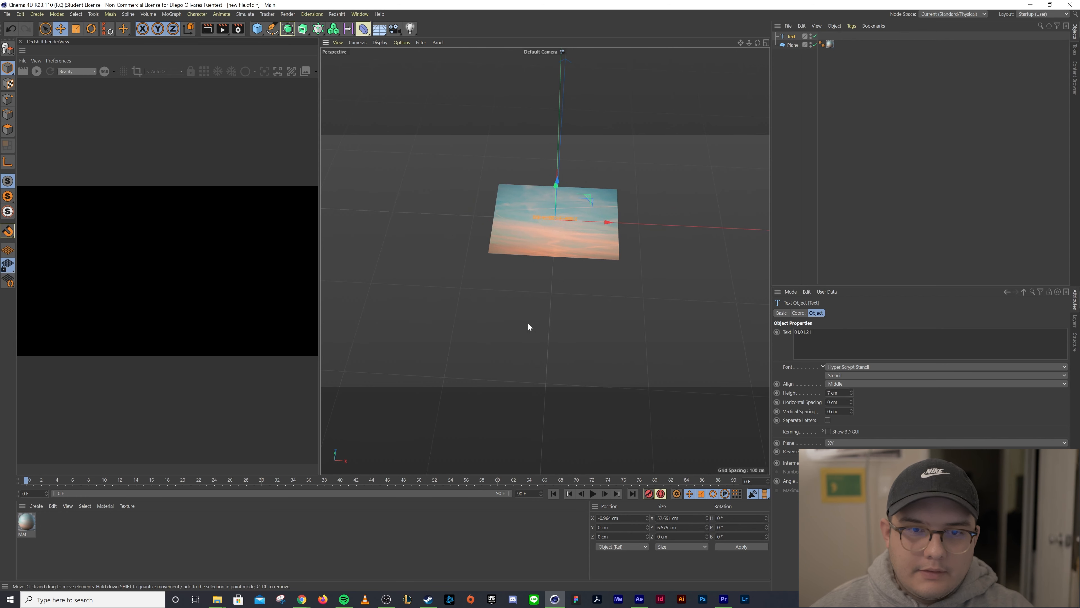
alt+drag(567, 290, 570, 300)
scroll(559, 241, up, 6)
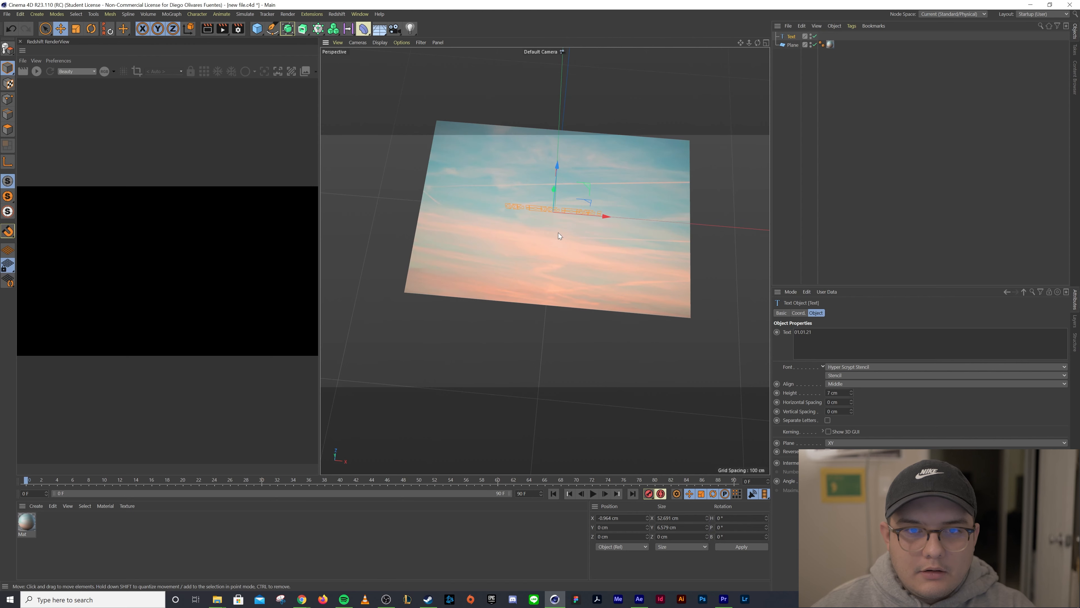
alt+drag(547, 260, 570, 239)
click(238, 29)
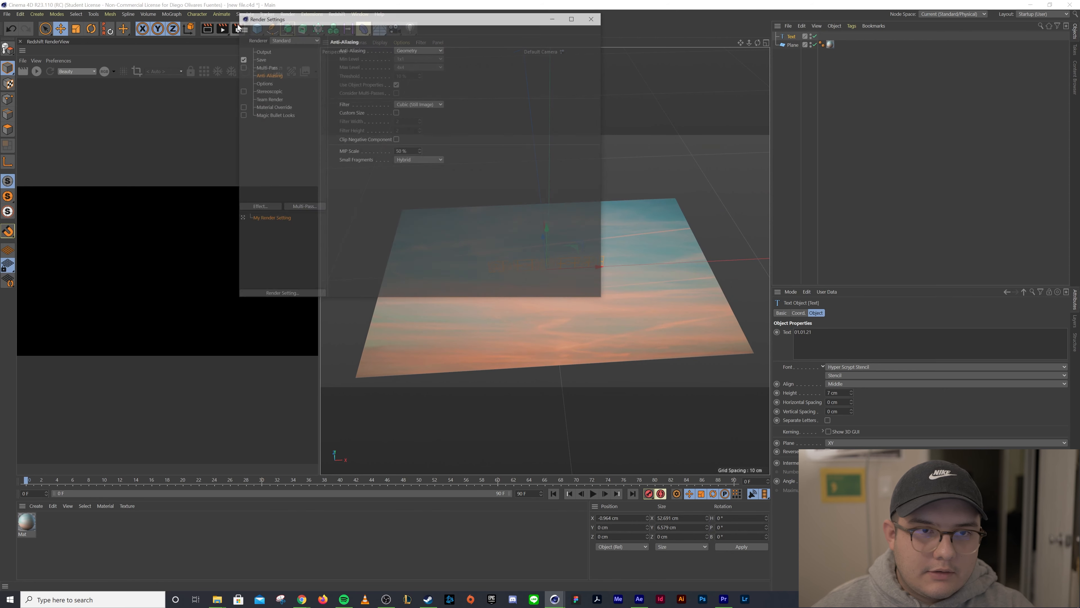
click(262, 52)
text(1080)
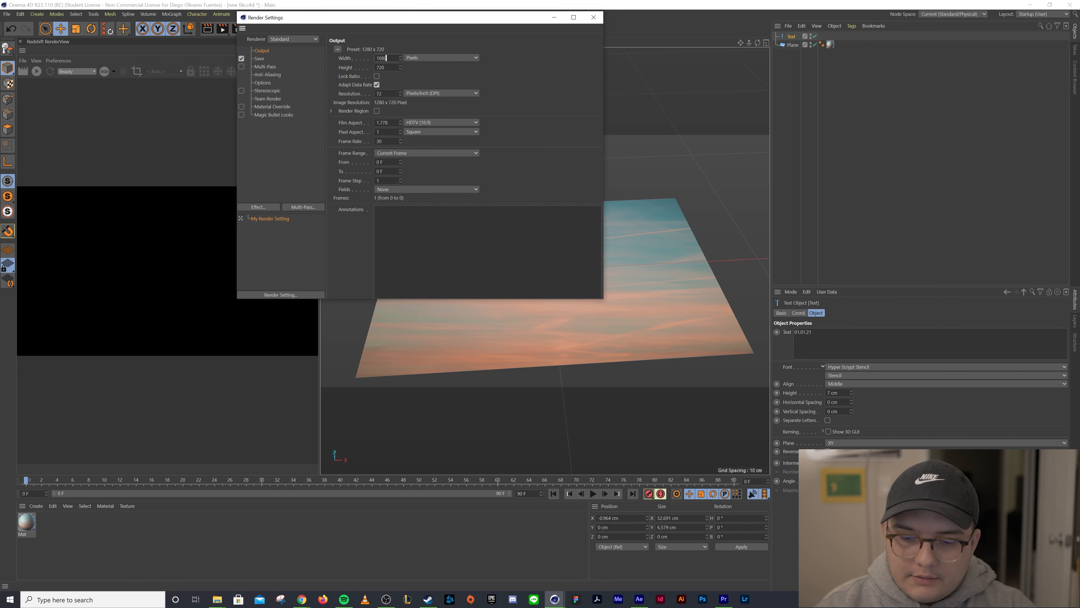
key(Tab)
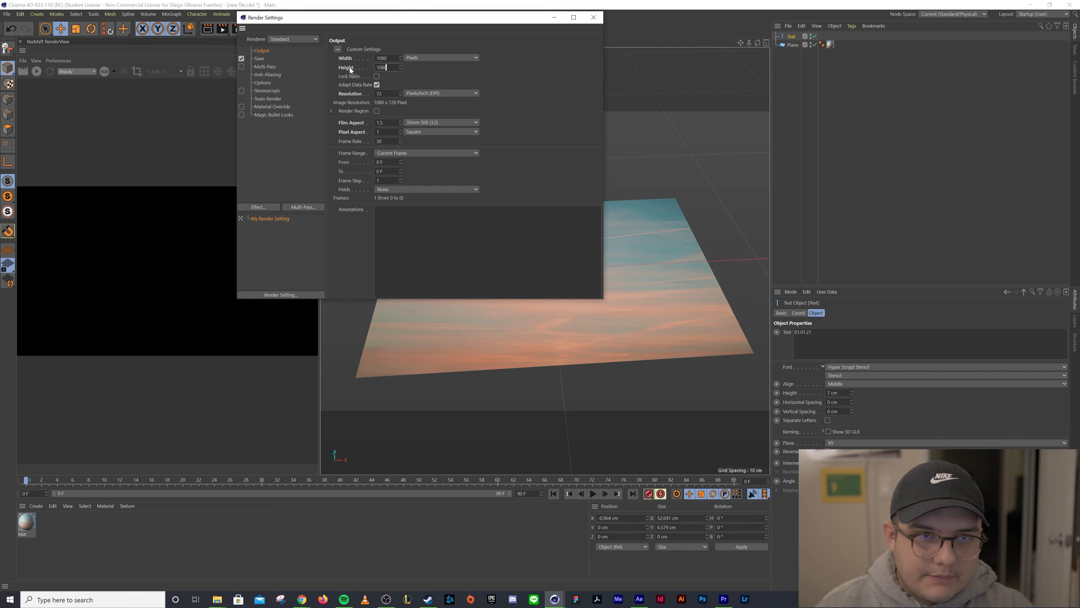
text(1080)
key(Return)
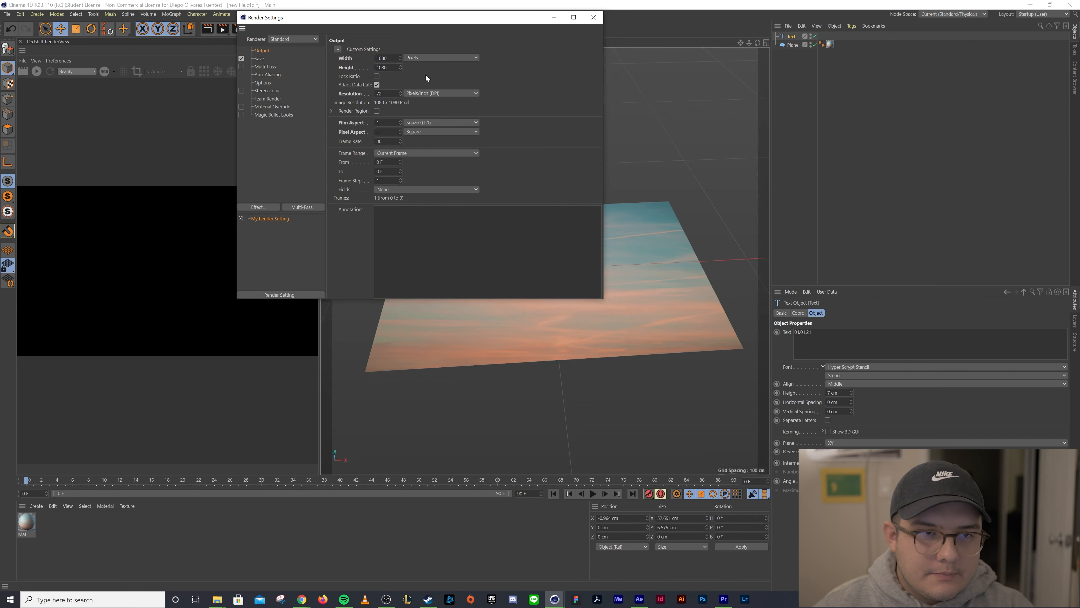
Set anti-aliasing to Best and close the render settings
click(263, 68)
click(264, 75)
click(420, 52)
click(415, 68)
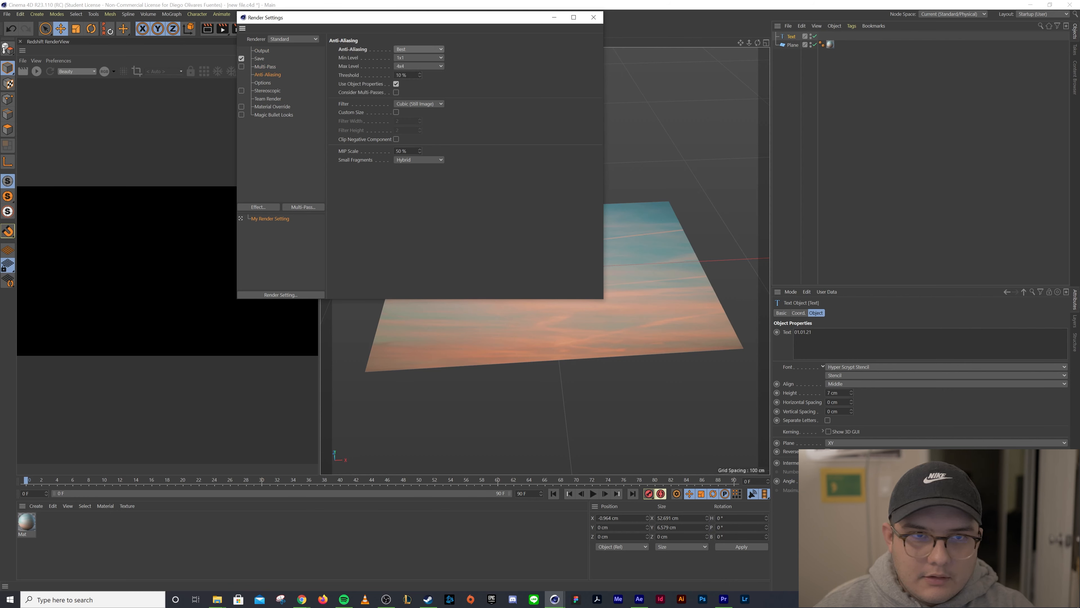
click(593, 18)
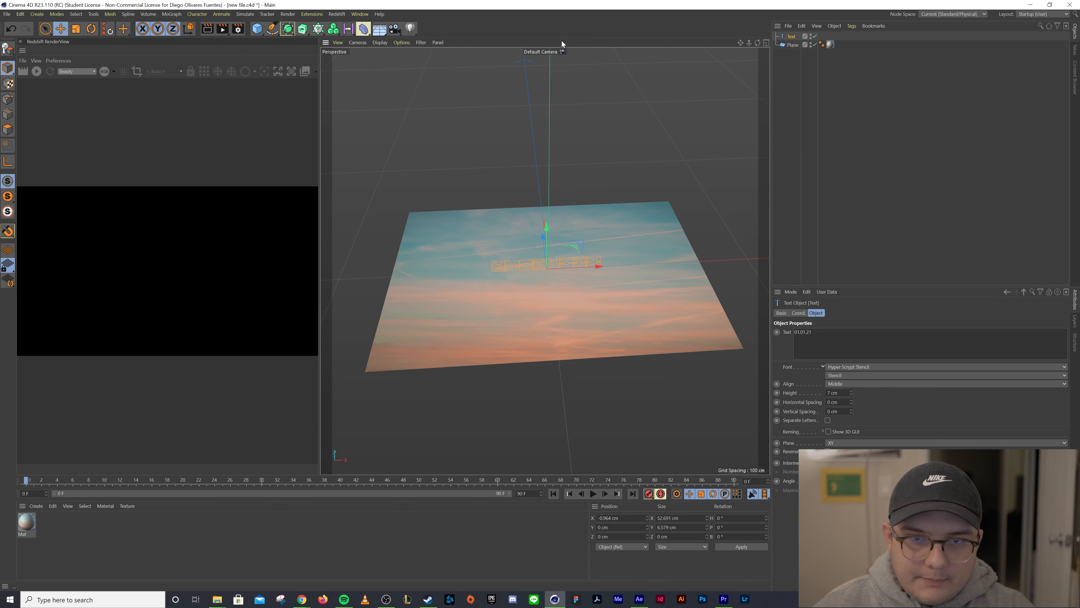
Add an Extrude generator and place the Text spline inside it
click(728, 212)
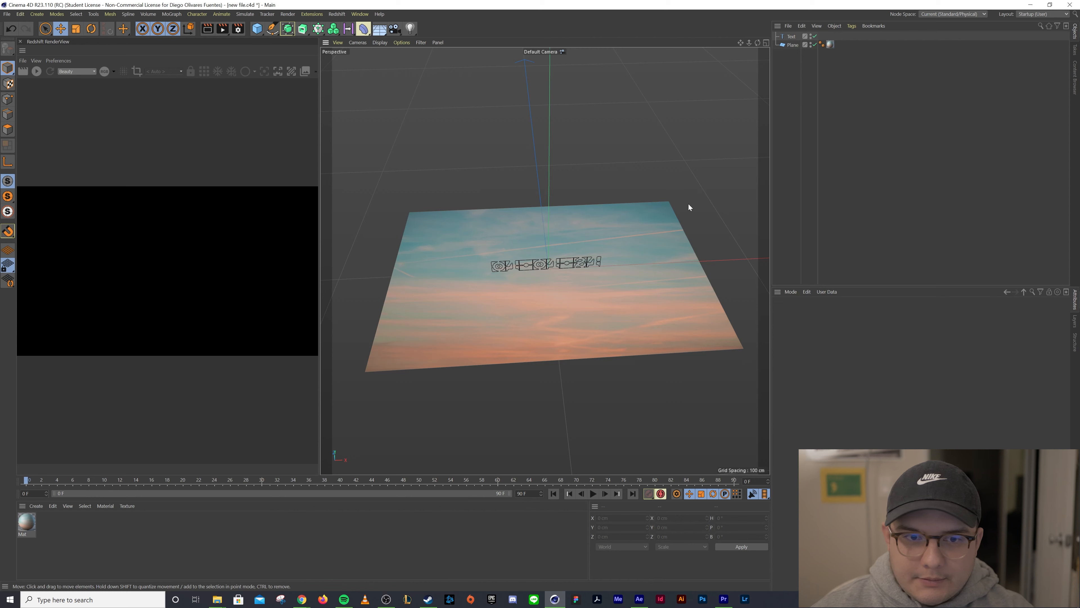
drag(787, 60, 791, 40)
click(789, 37)
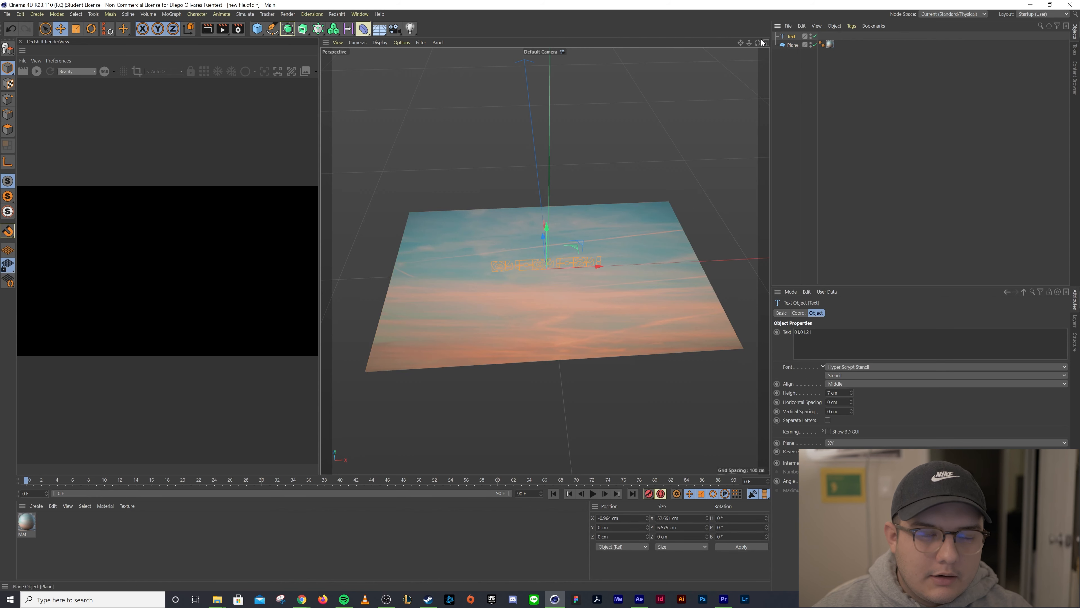
click(301, 29)
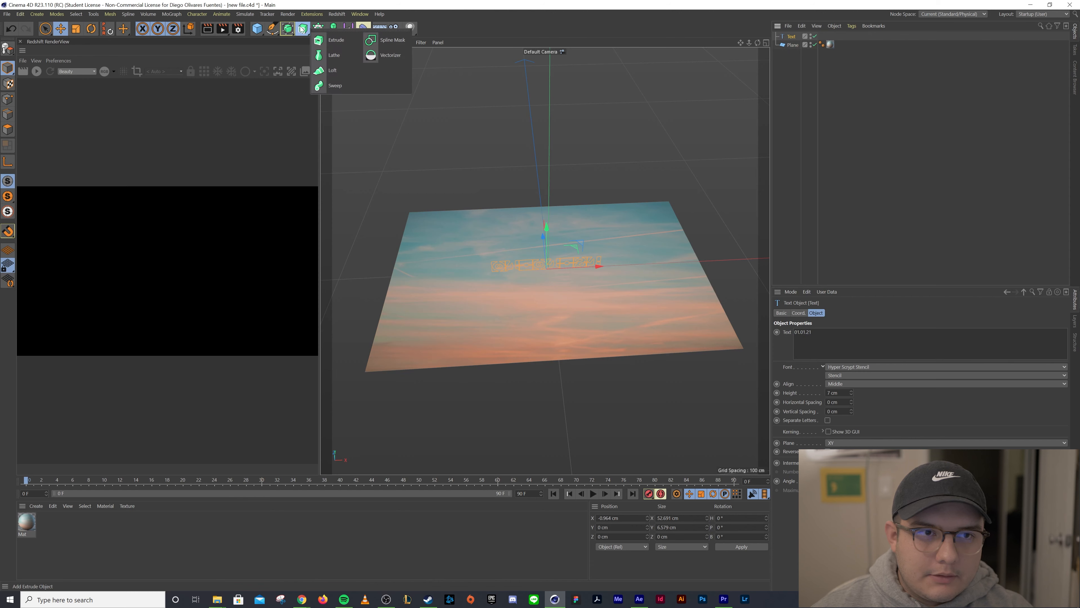
click(331, 42)
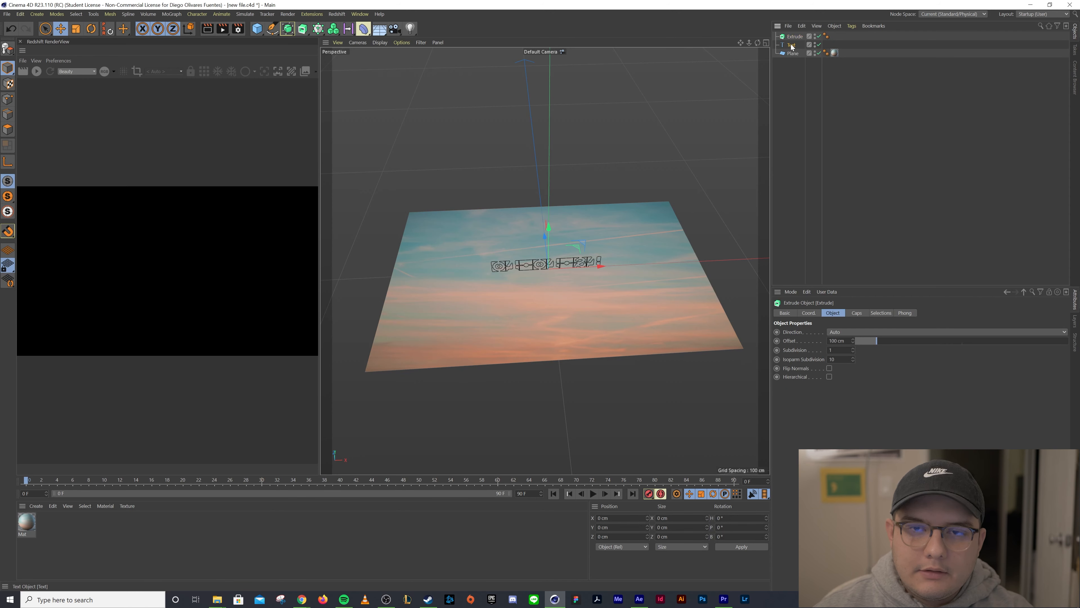
drag(796, 36, 796, 37)
Set the extrusion offset to 5 cm and raise the extruded text above the plane
alt+drag(650, 145, 611, 121)
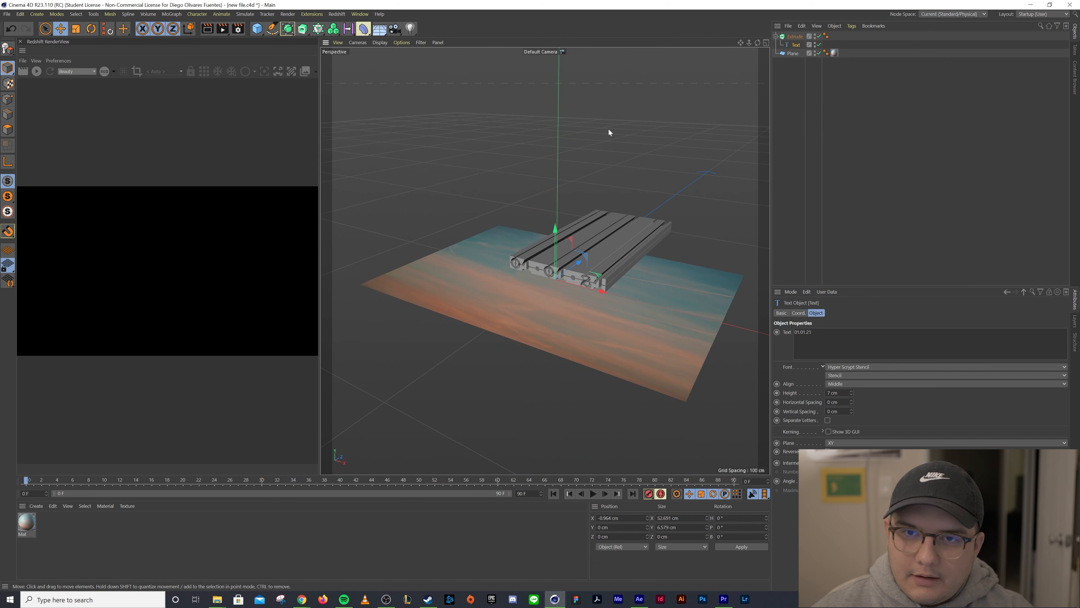
alt+drag(757, 126, 691, 231)
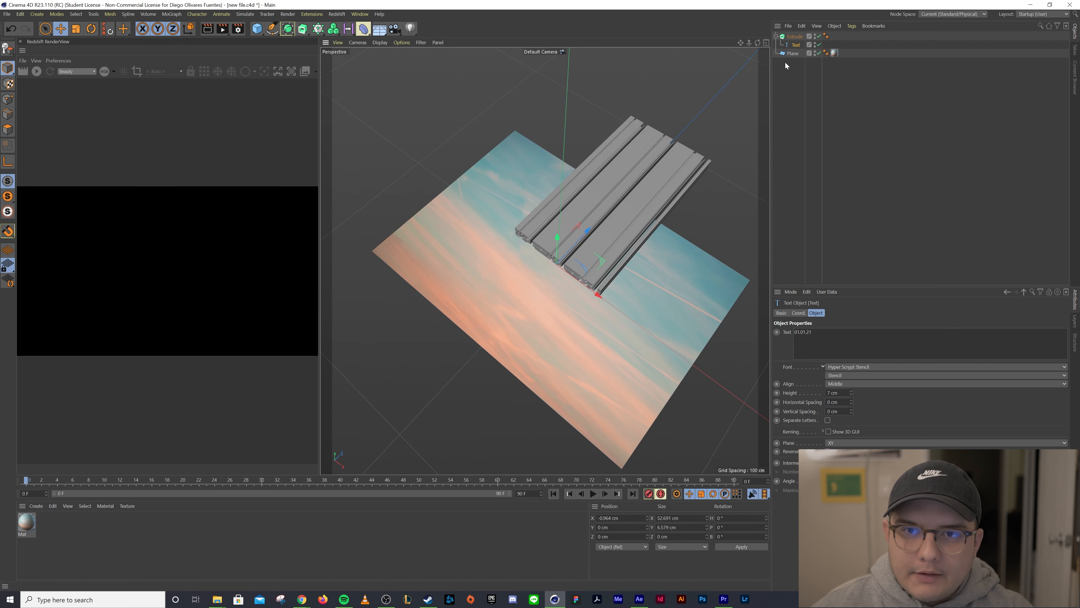
click(790, 37)
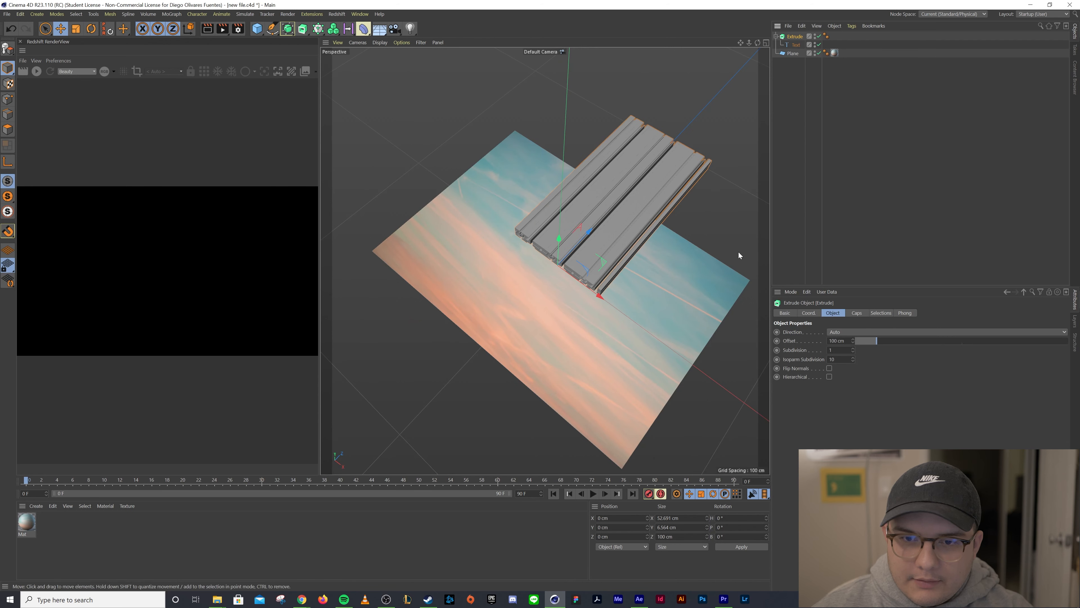
click(863, 342)
drag(862, 342, 857, 342)
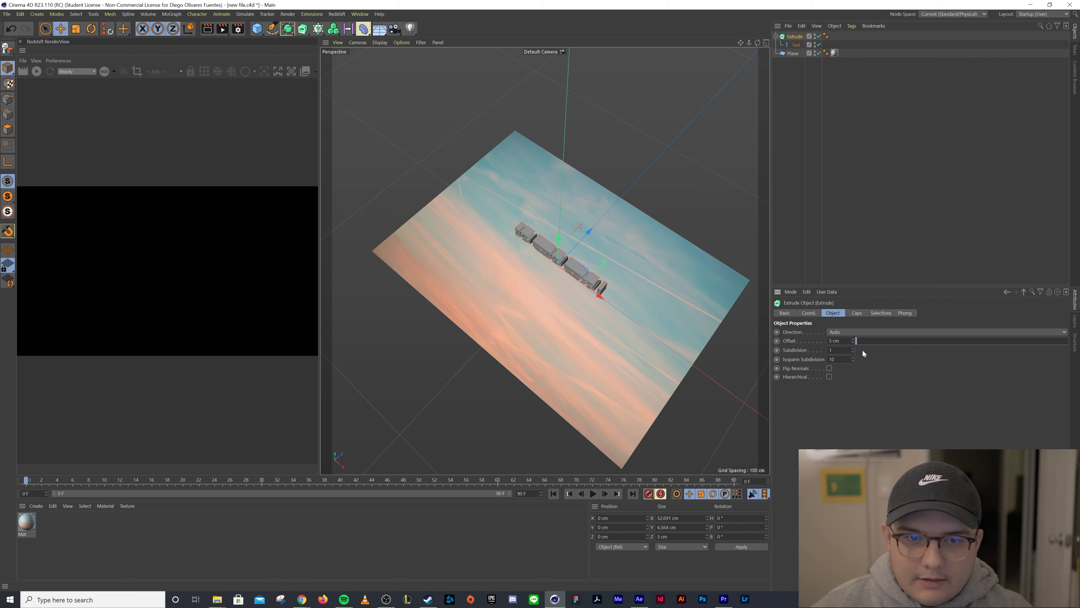
alt+drag(599, 285, 670, 266)
drag(568, 274, 575, 132)
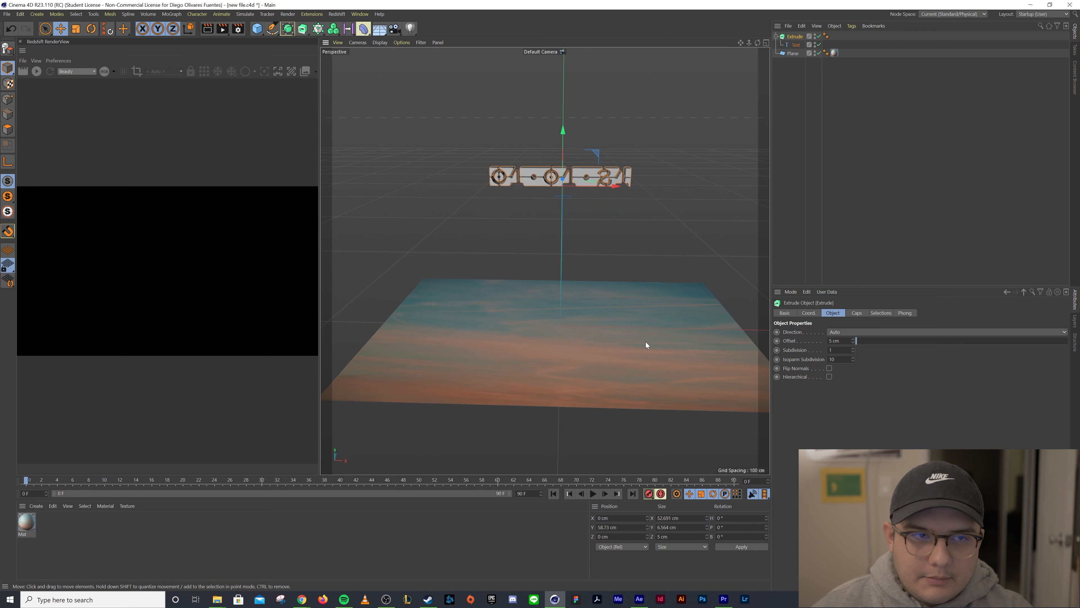
Rotate the sky plane 90° in pitch so it stands upright
click(662, 342)
key(r)
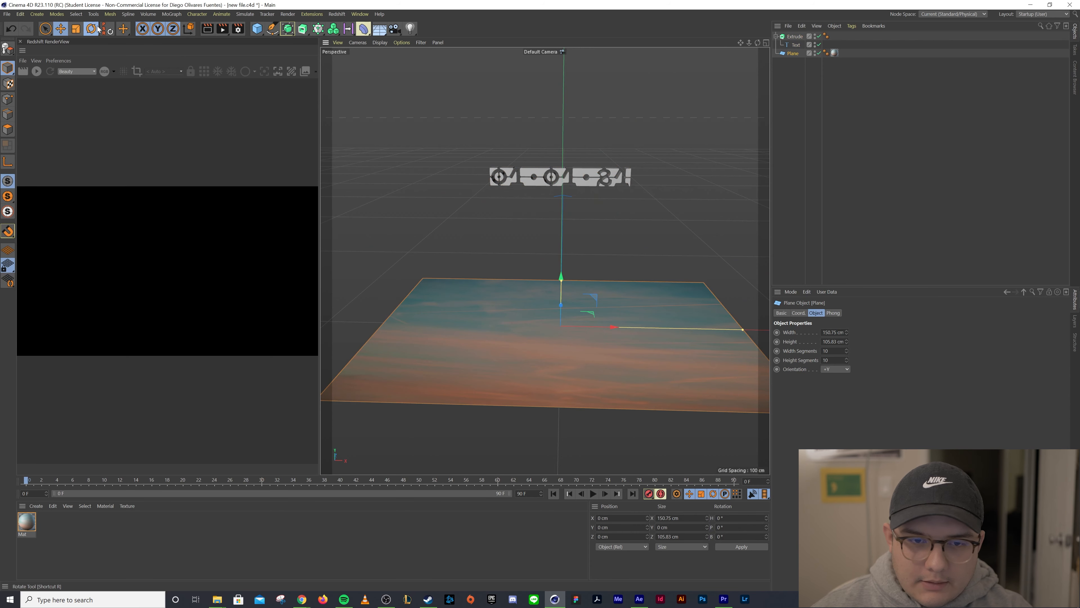
drag(561, 306, 571, 409)
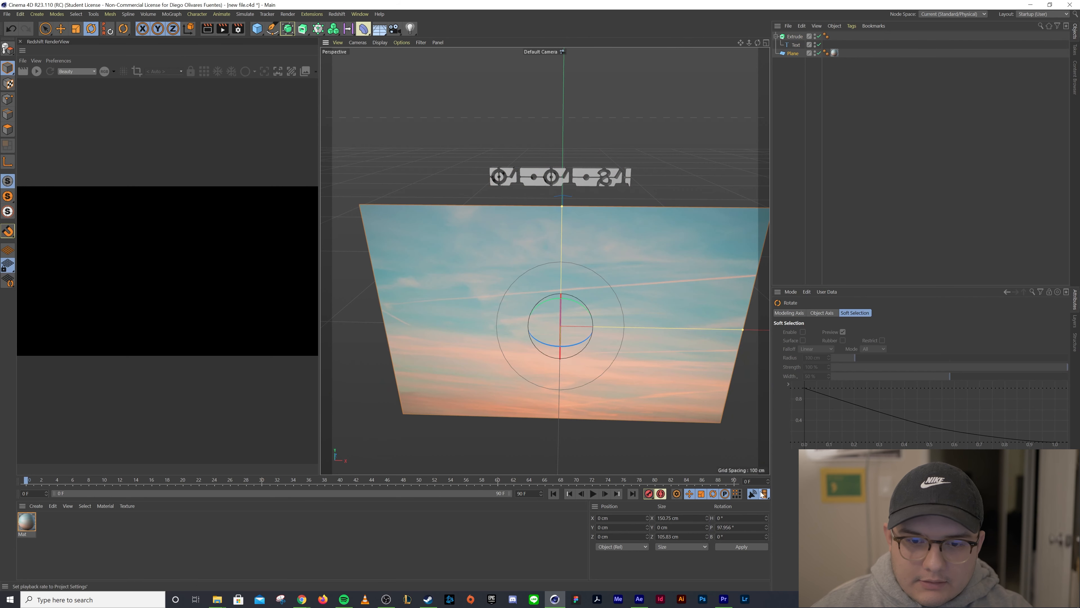
click(722, 527)
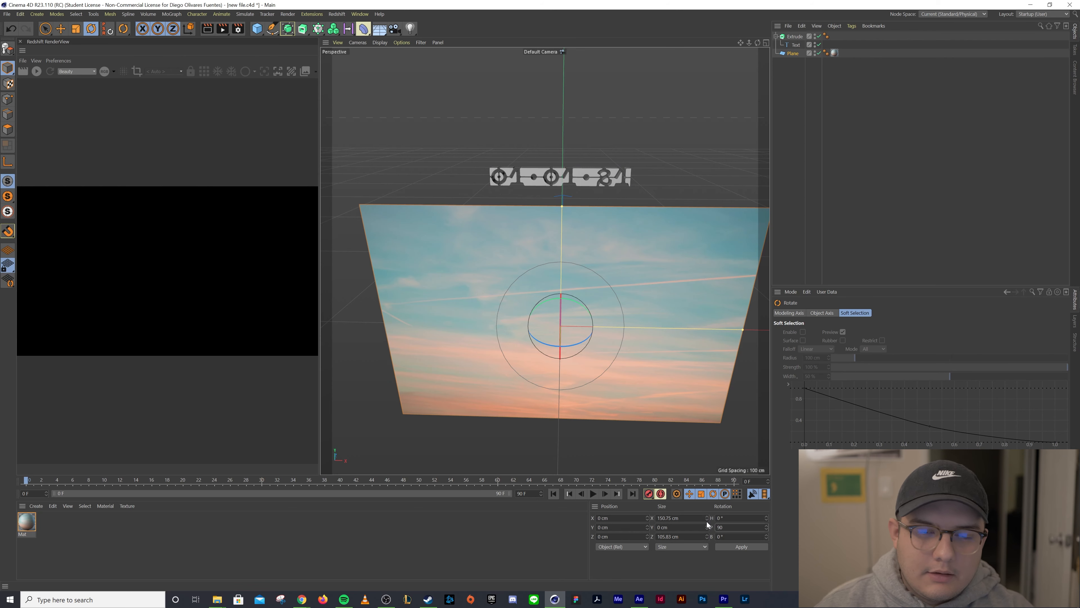
key(Return)
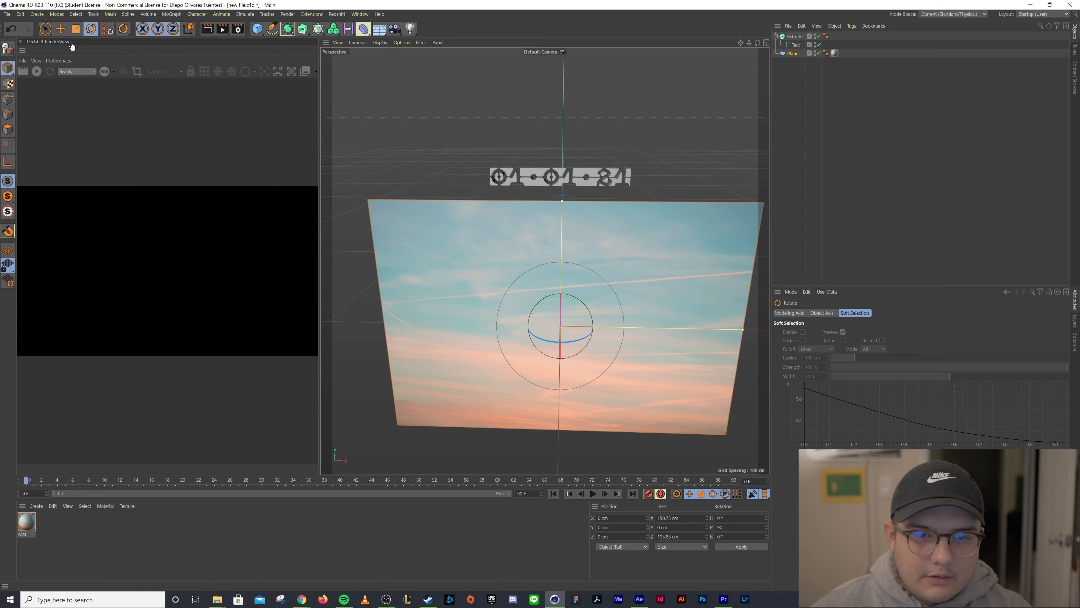
View the upright sky plane and extruded text from the front
click(61, 29)
alt+drag(582, 339, 536, 357)
drag(615, 277, 567, 280)
drag(657, 232, 665, 92)
alt+drag(603, 124, 559, 264)
click(561, 268)
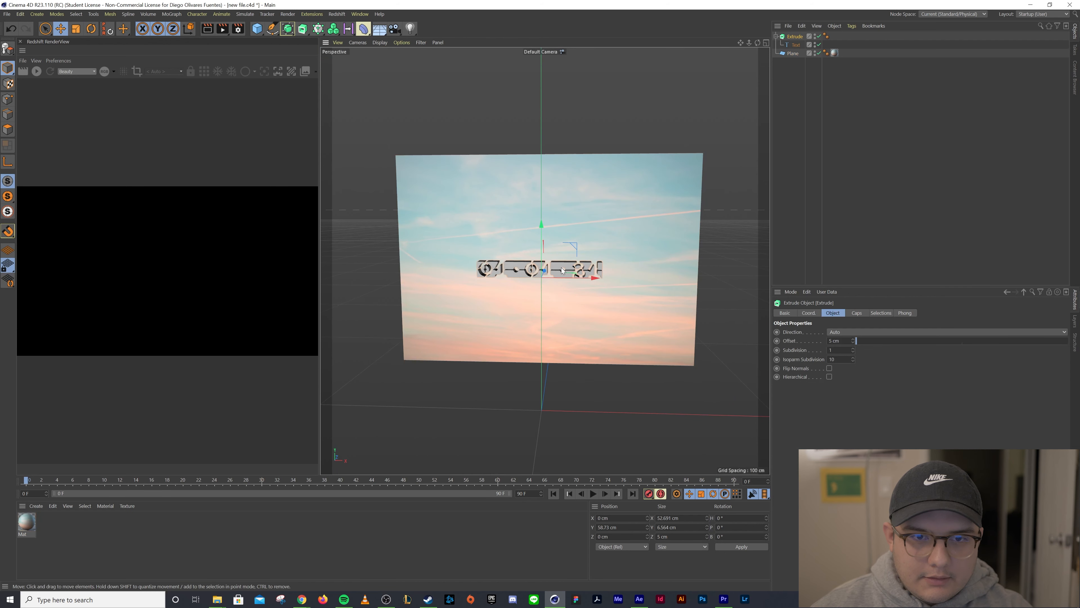
Nudge the extruded text to about X -0.25 cm and Y 60 cm on the sky plane
drag(542, 224, 542, 208)
scroll(543, 311, up, 5)
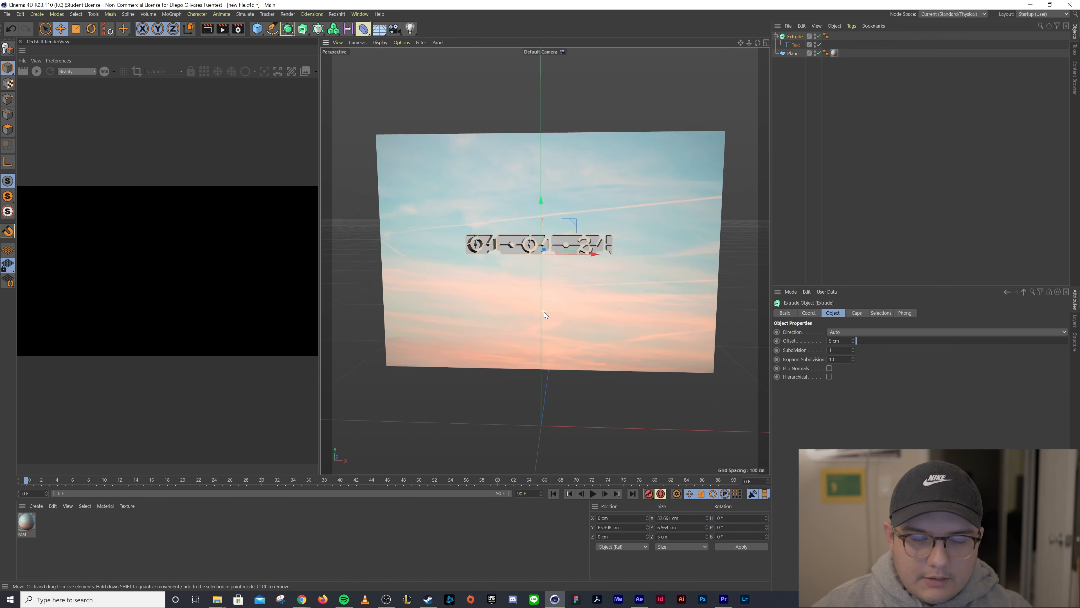
scroll(544, 311, up, 2)
alt+drag(543, 311, 557, 348)
scroll(556, 347, up, 2)
scroll(553, 348, down, 2)
scroll(547, 354, up, 1)
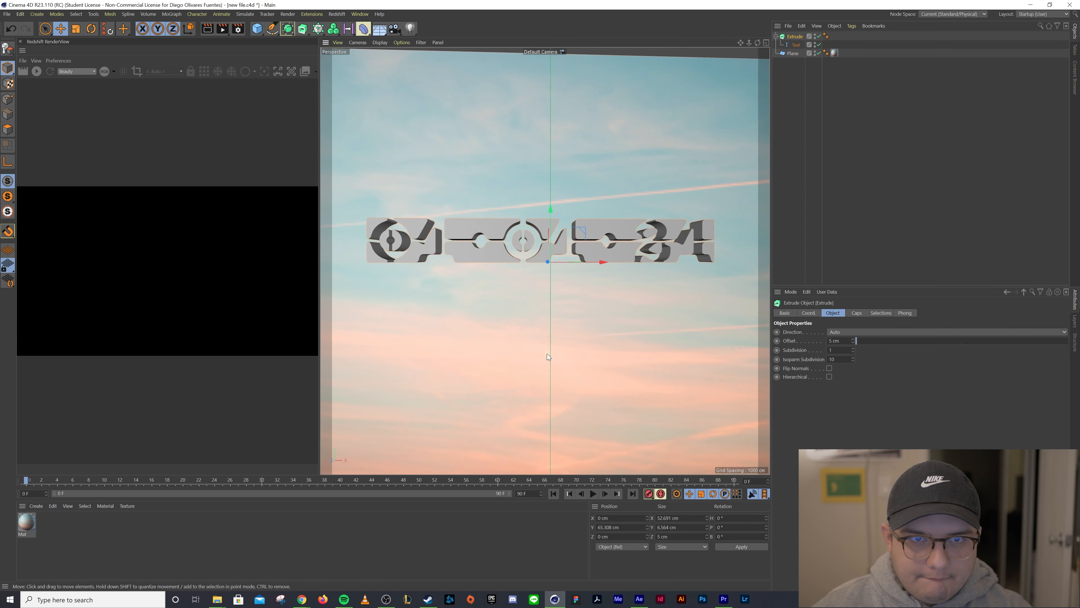
mouse_move(542, 359)
alt+mouse_down()
mouse_move(518, 353)
mouse_move(526, 348)
alt+mouse_up()
scroll(527, 348, up, 1)
scroll(528, 343, down, 1)
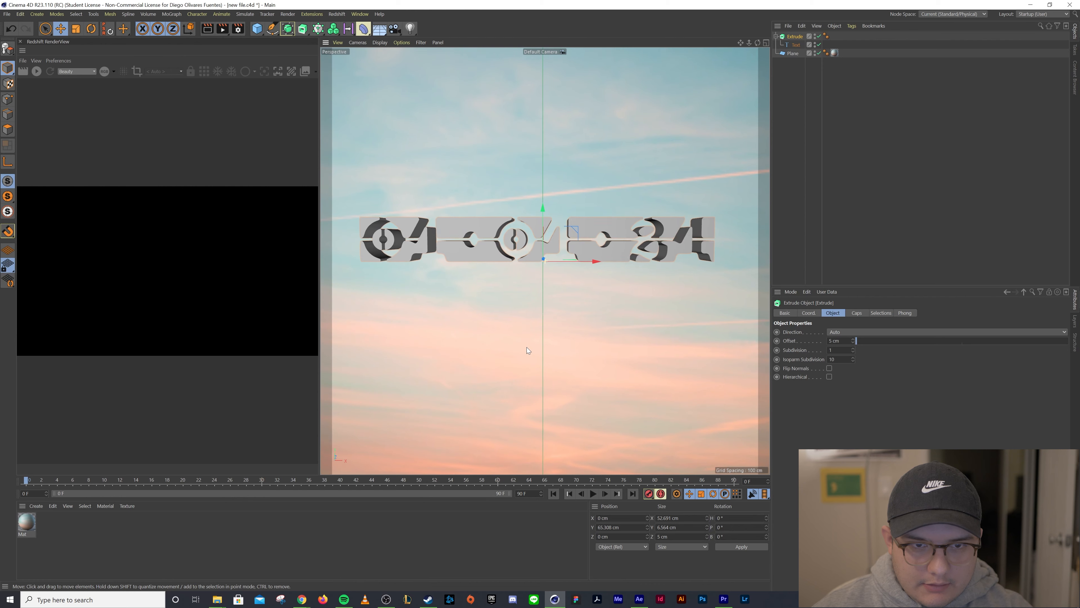
scroll(527, 347, down, 1)
scroll(527, 347, up, 1)
alt+drag(527, 347, 527, 340)
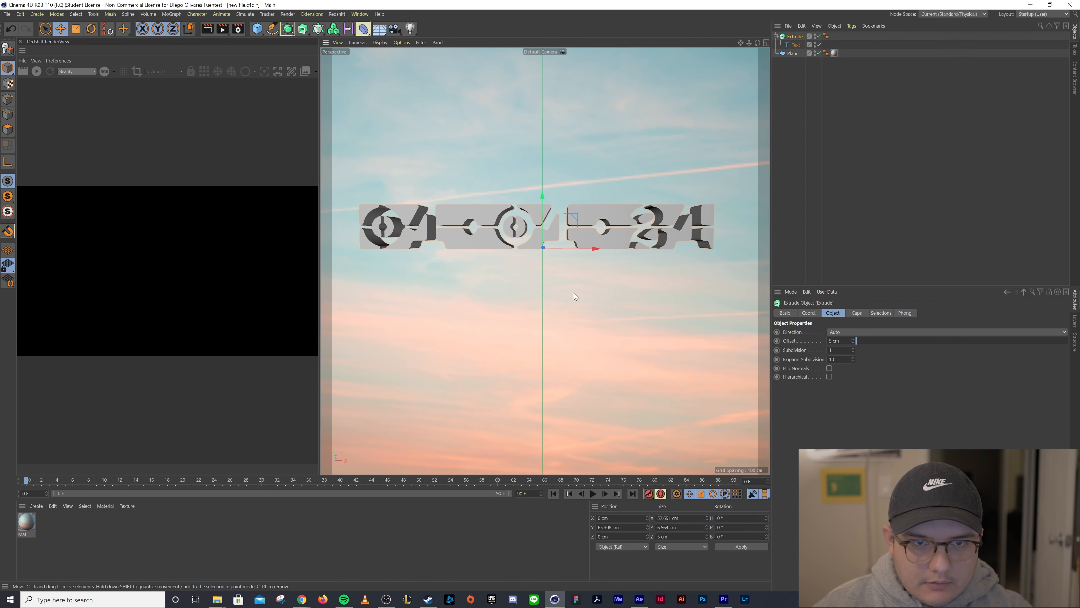
drag(551, 200, 536, 237)
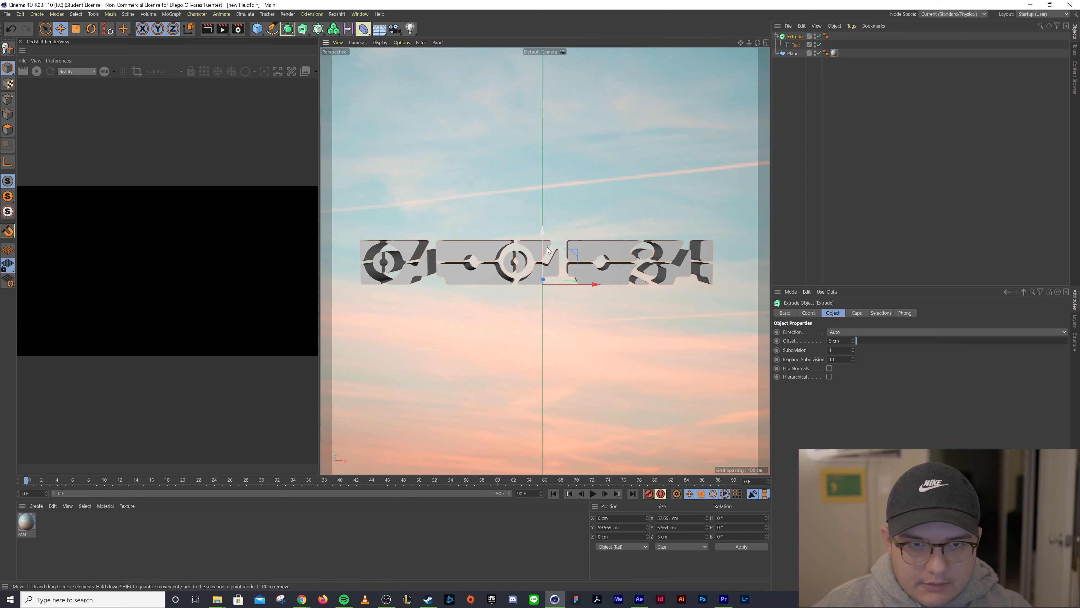
mouse_move(591, 285)
mouse_down()
mouse_move(605, 284)
mouse_move(594, 286)
mouse_up()
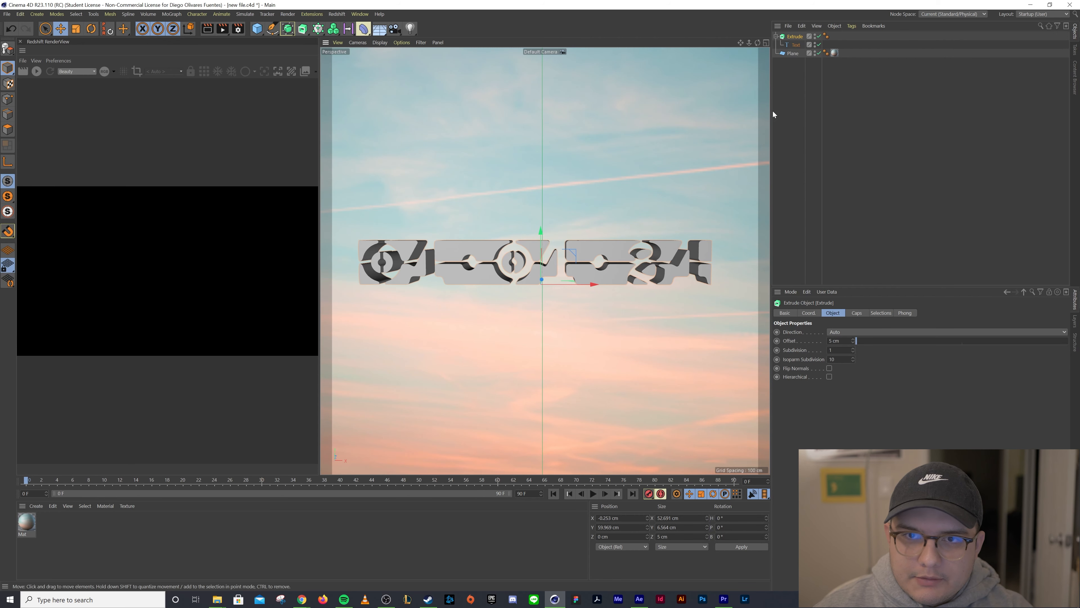
Load the Plastic Black – Glossy material preset into the material library
click(787, 84)
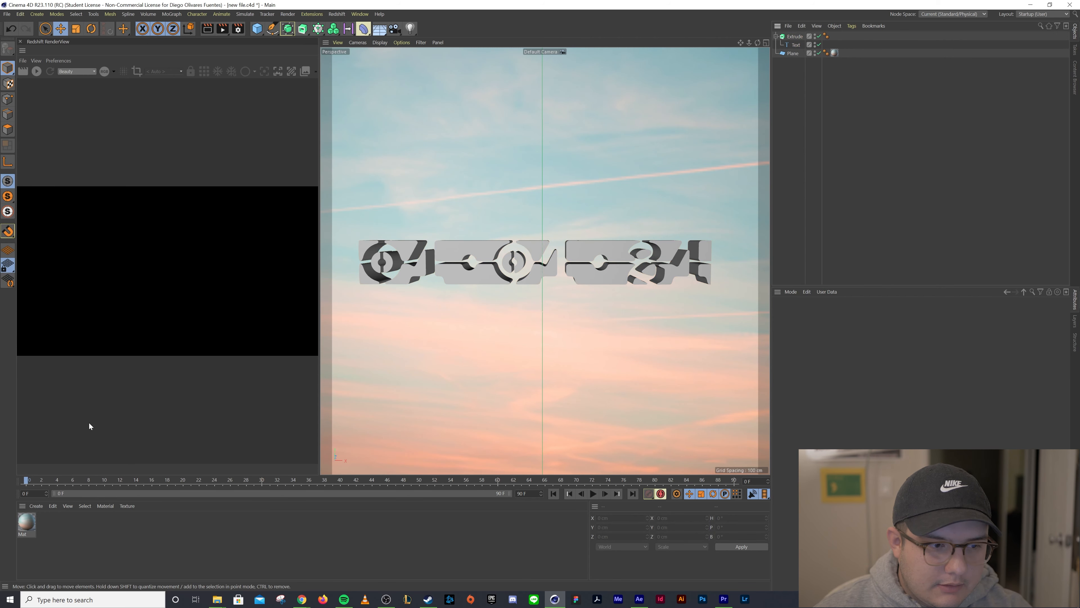
double_click(50, 525)
click(36, 506)
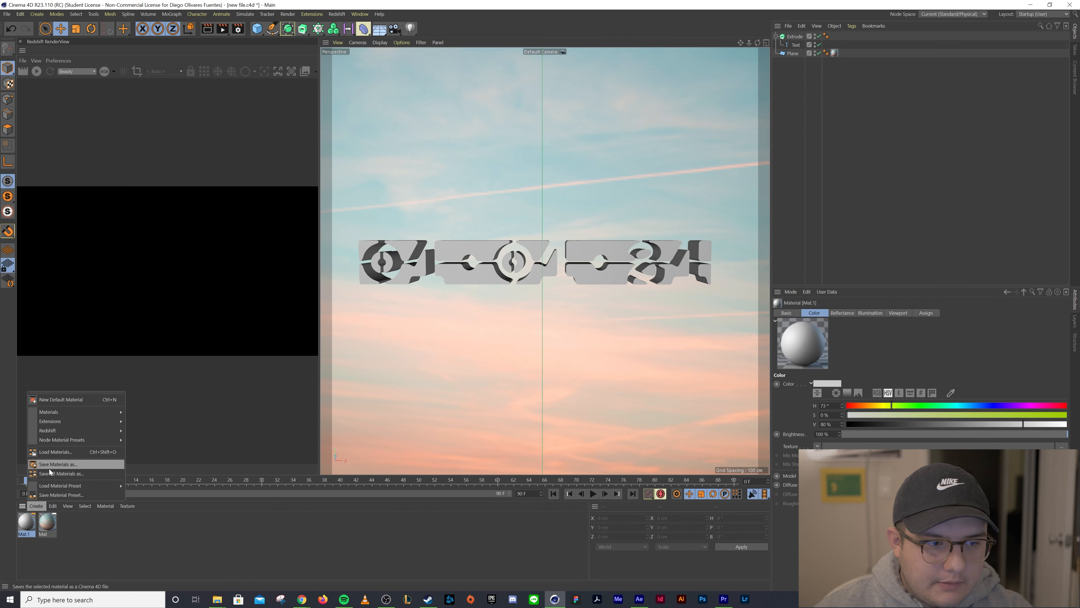
mouse_move(50, 486)
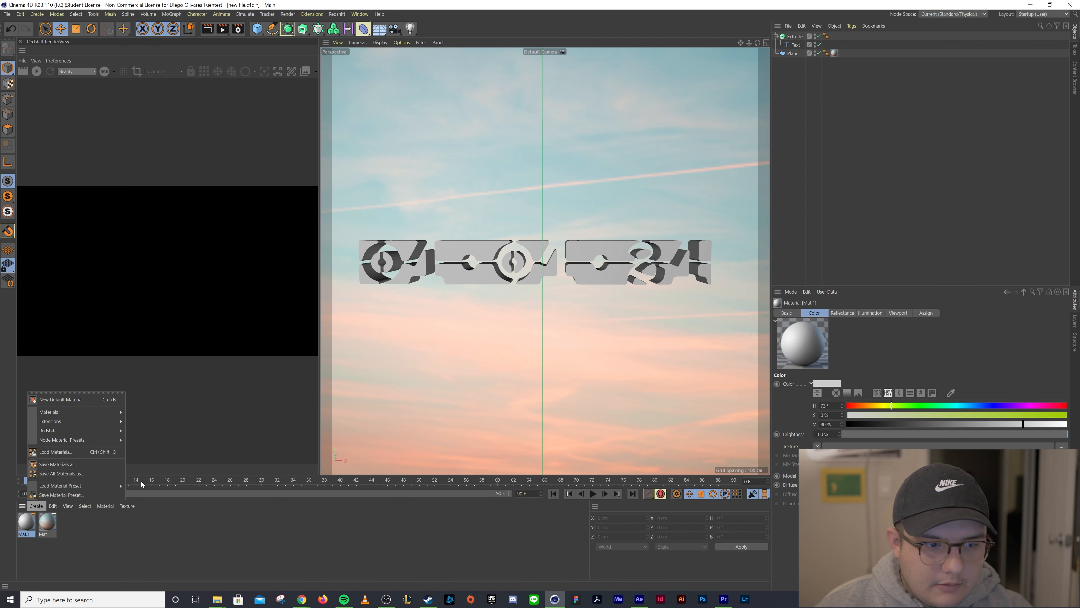
mouse_move(141, 486)
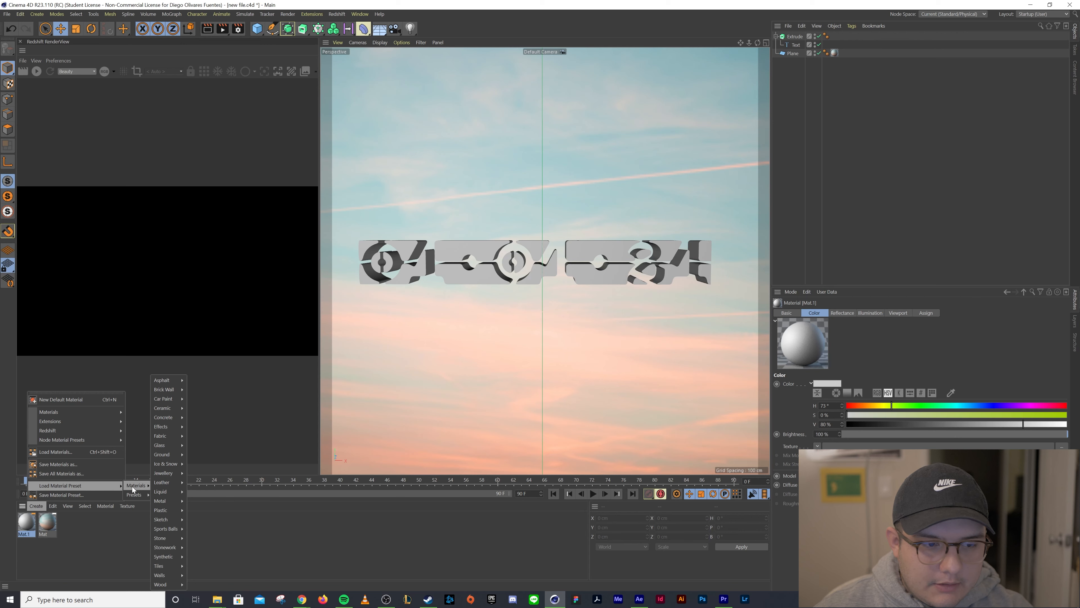
mouse_move(157, 512)
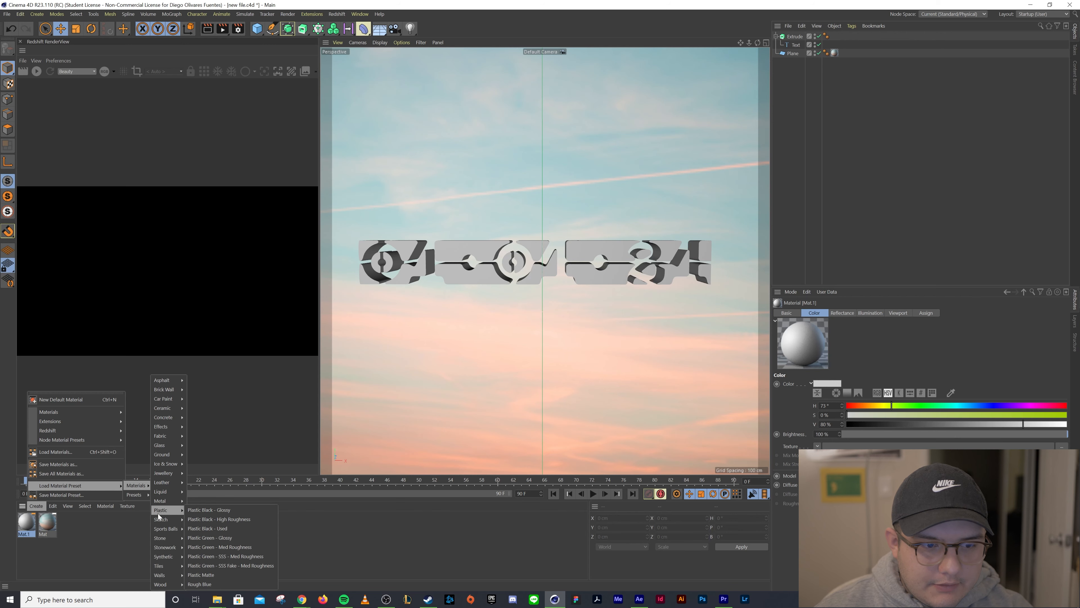
click(215, 511)
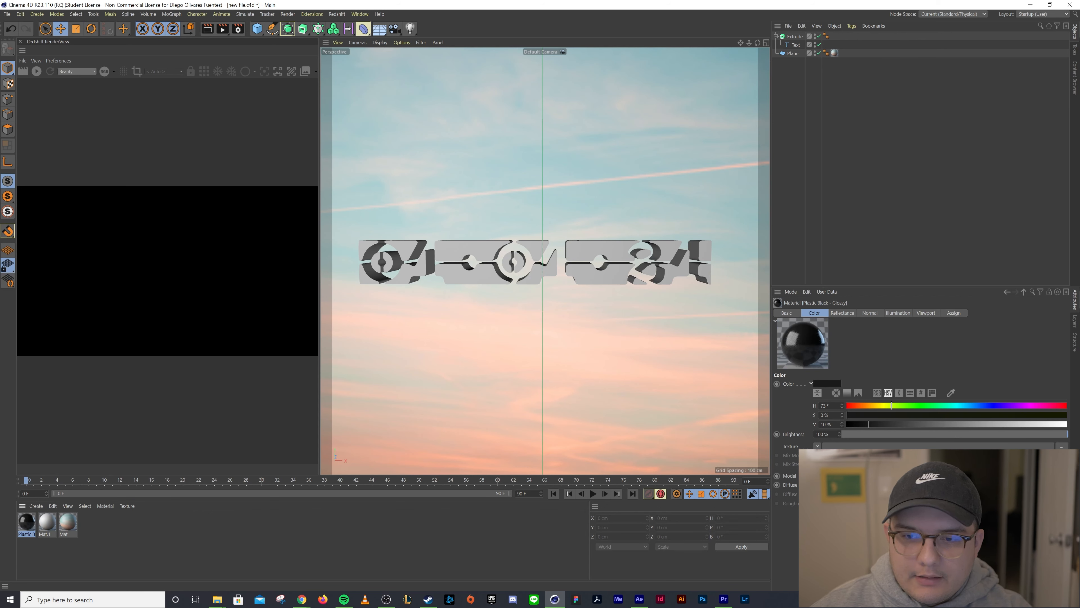
Color the glossy material yellow-green (H 73°, S 100%, V 100%) and apply it to the extruded text
drag(925, 408, 913, 409)
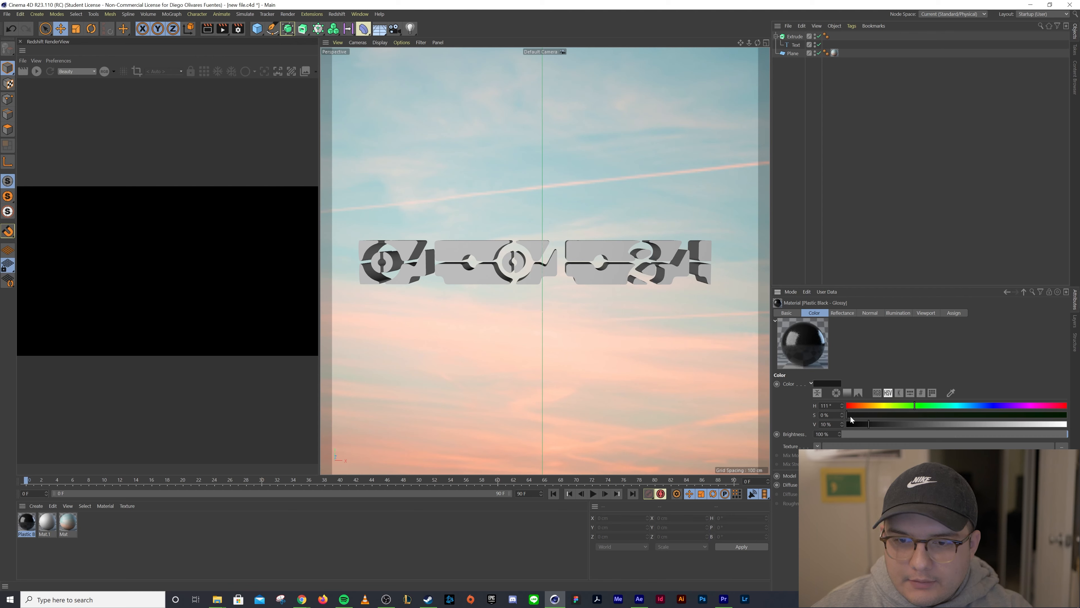
drag(871, 425, 1068, 425)
click(1068, 416)
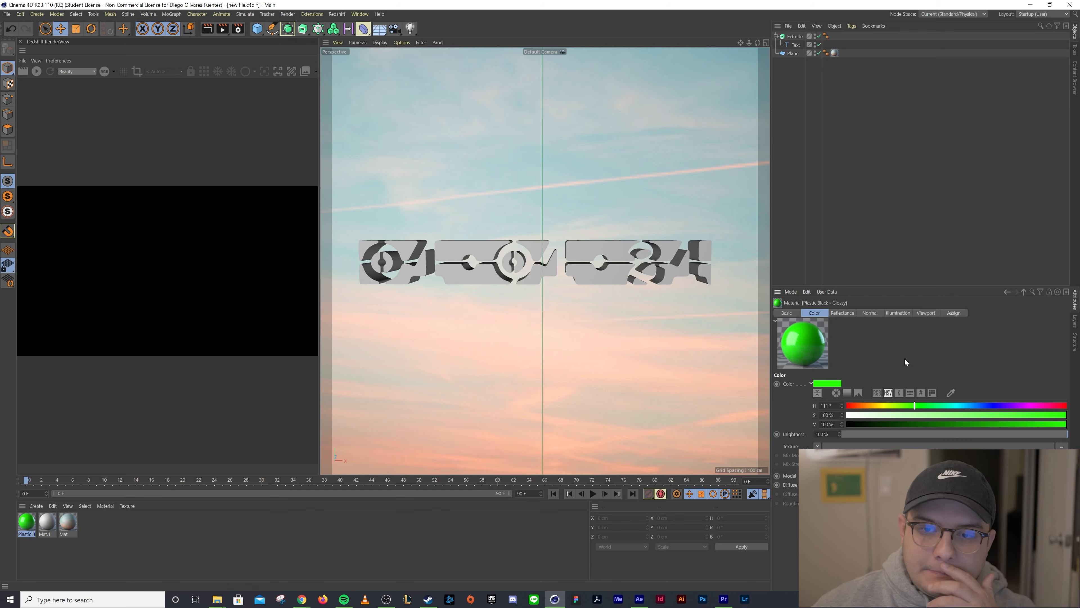
click(902, 407)
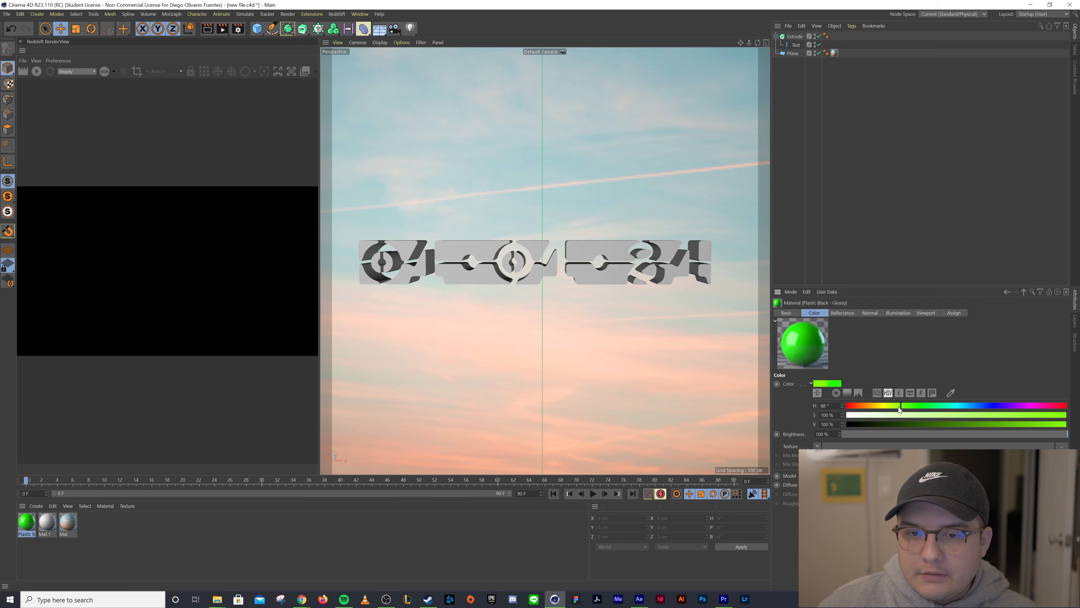
drag(900, 406, 892, 406)
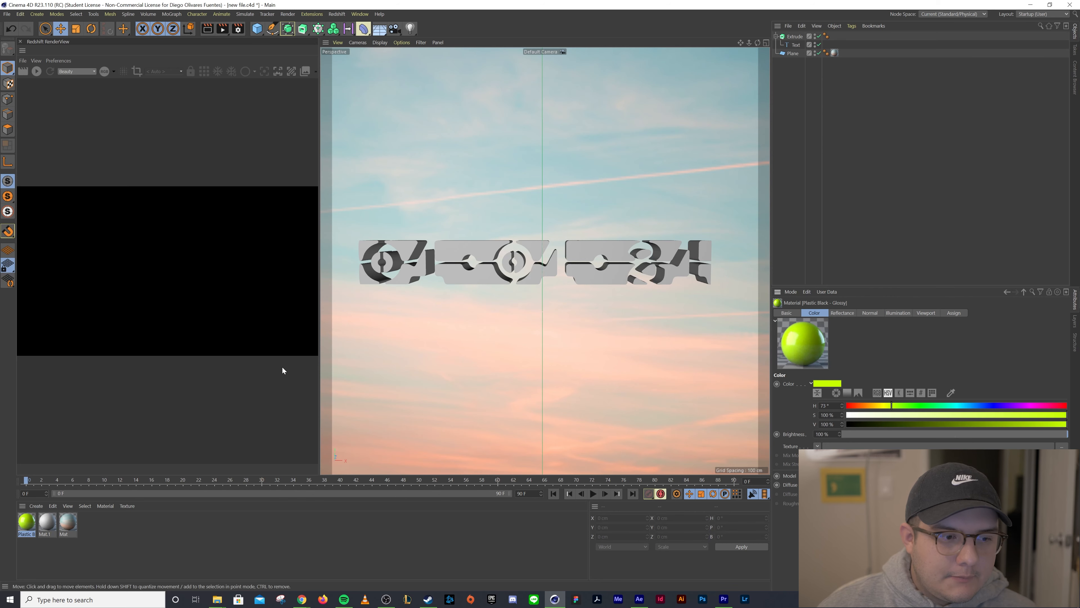
drag(26, 522, 491, 286)
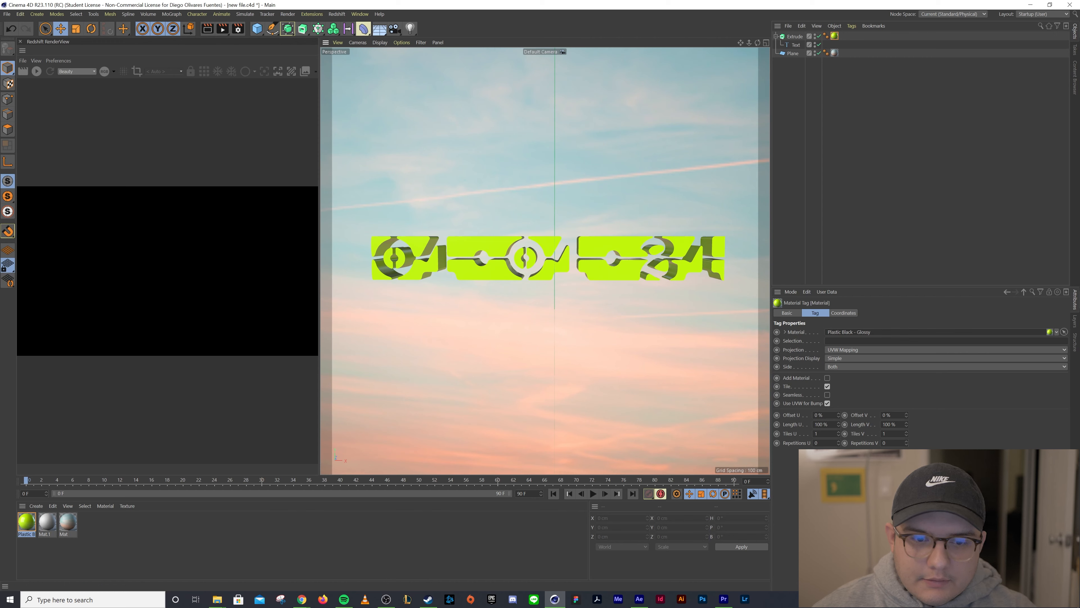
Set the animation's end frame to 180 F
drag(528, 494, 466, 493)
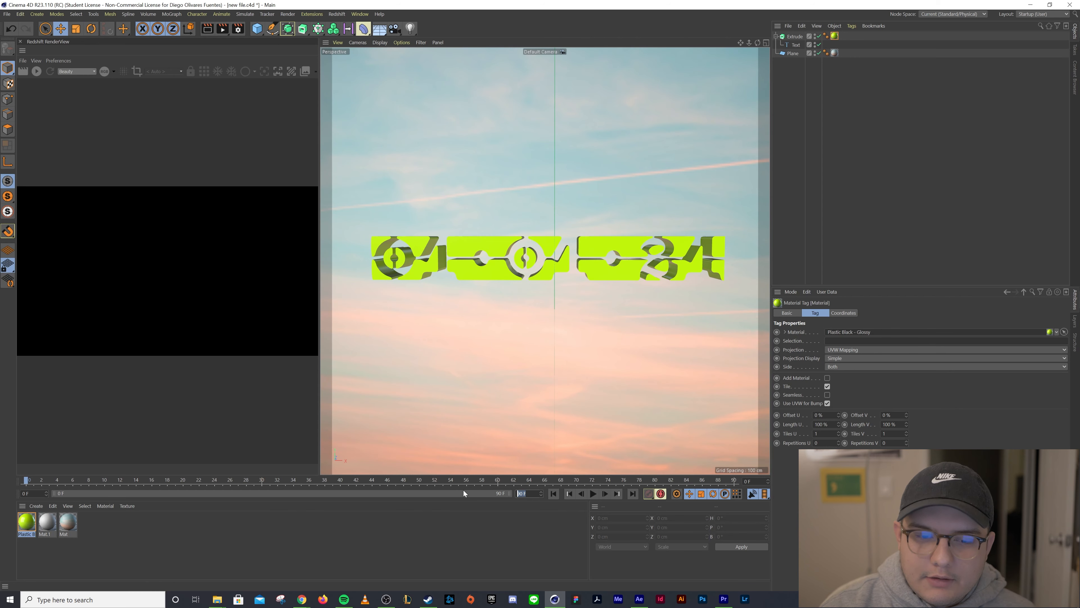
text(180)
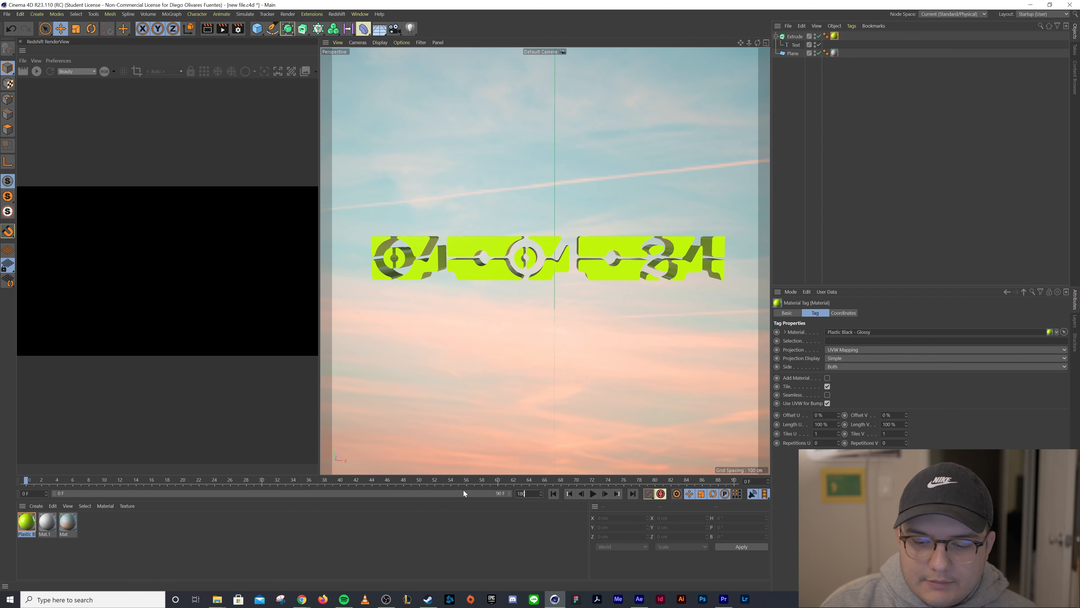
key(Return)
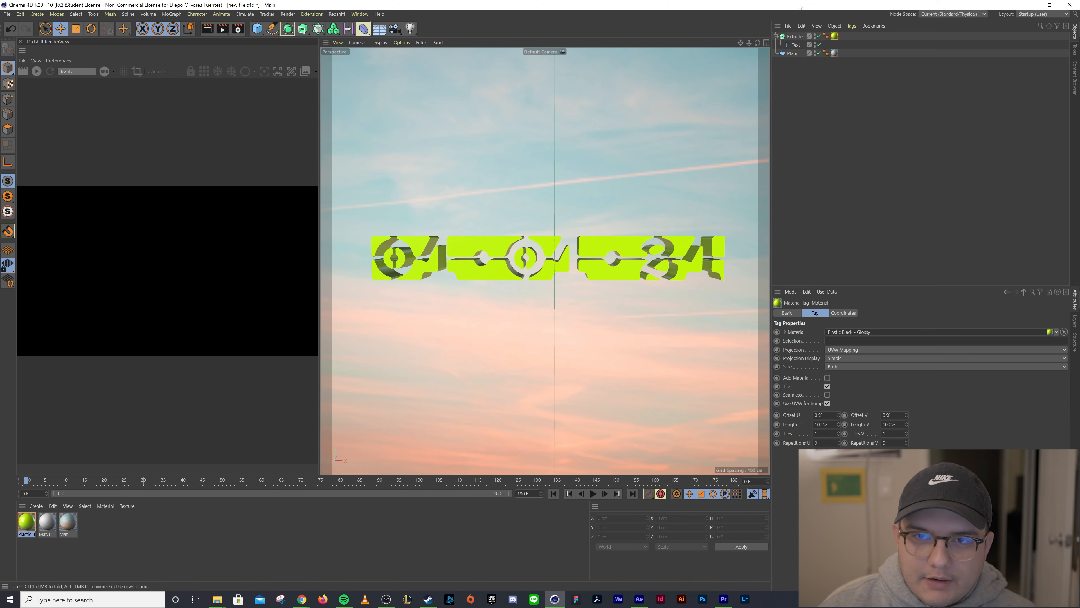
Select the Text object, set its heading rotation to 0° and jump to the animation's last frame
click(793, 45)
click(792, 38)
click(789, 45)
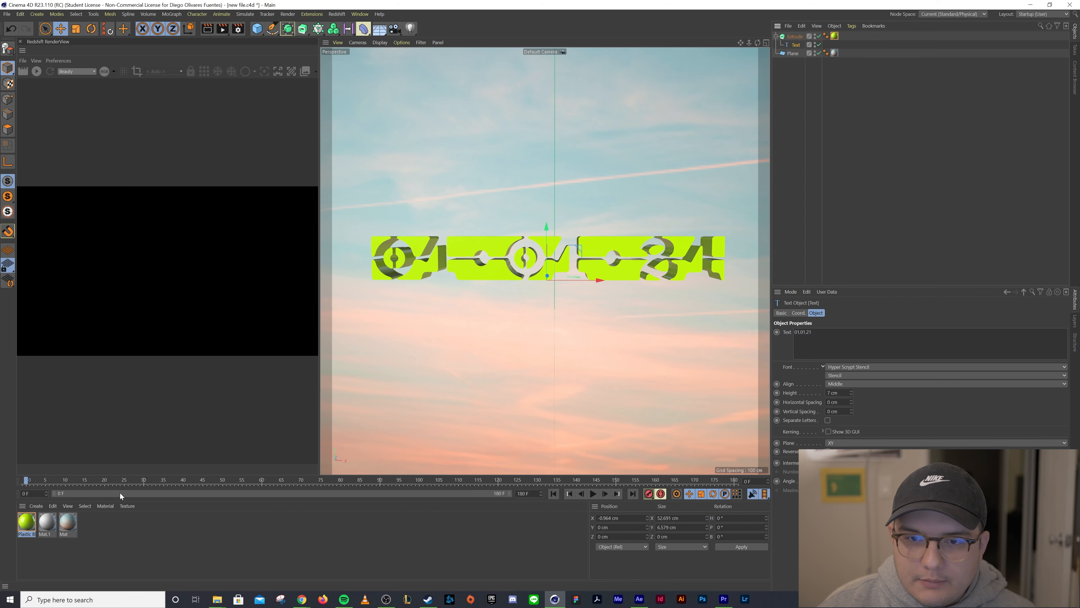
click(799, 312)
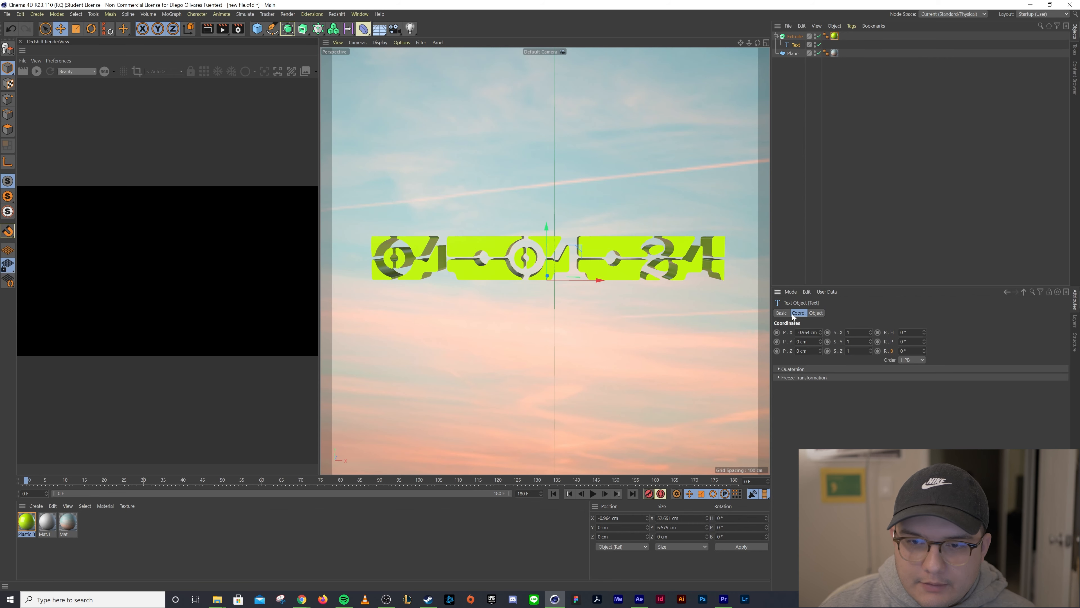
mouse_move(925, 335)
mouse_down()
mouse_move(959, 335)
mouse_move(926, 335)
mouse_up()
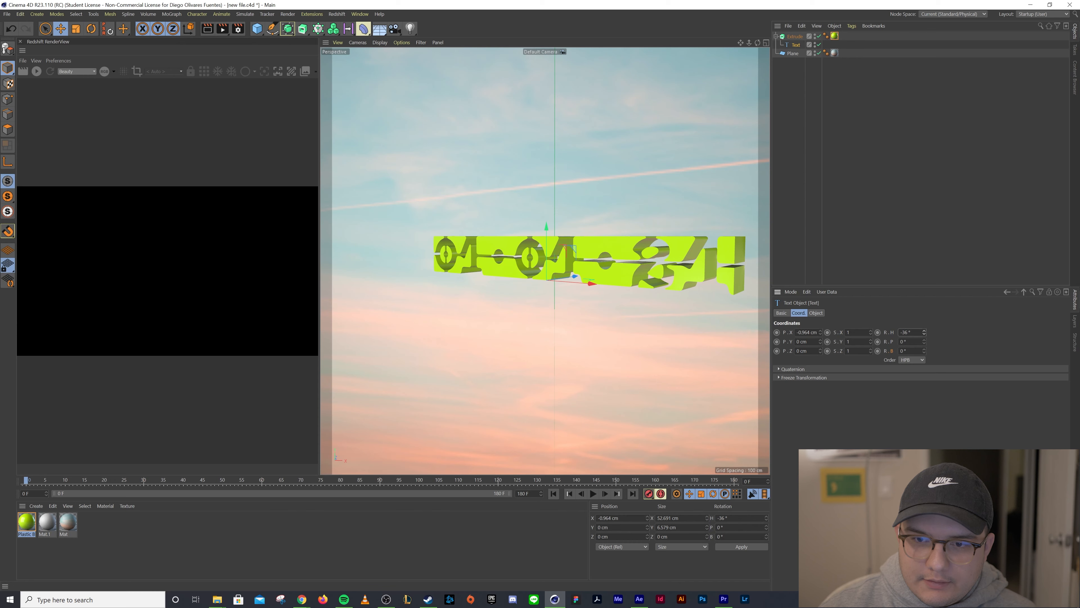
text(0)
key(Return)
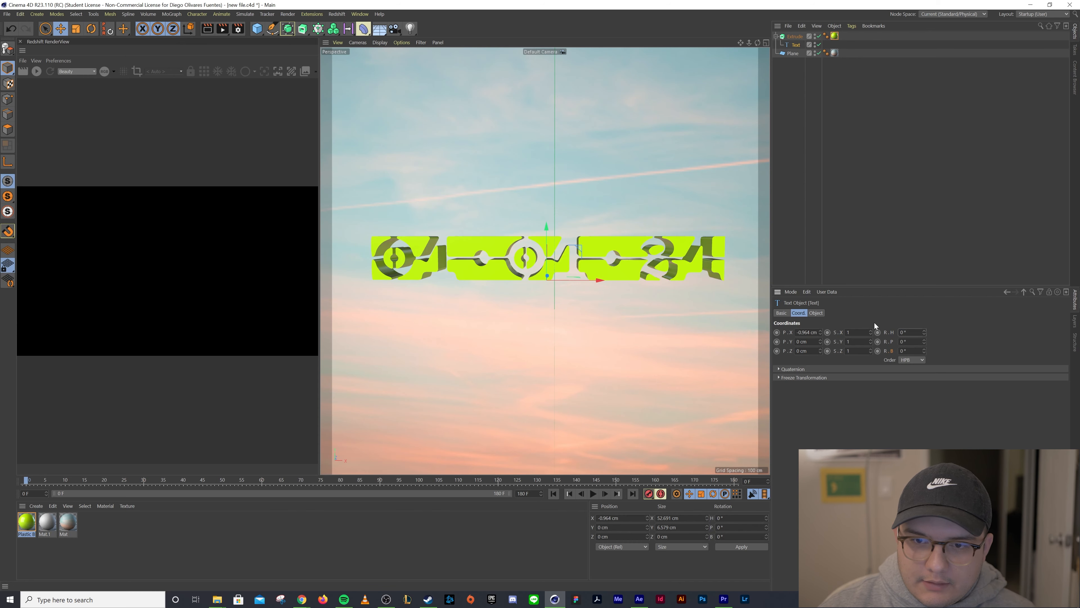
key(shift+g)
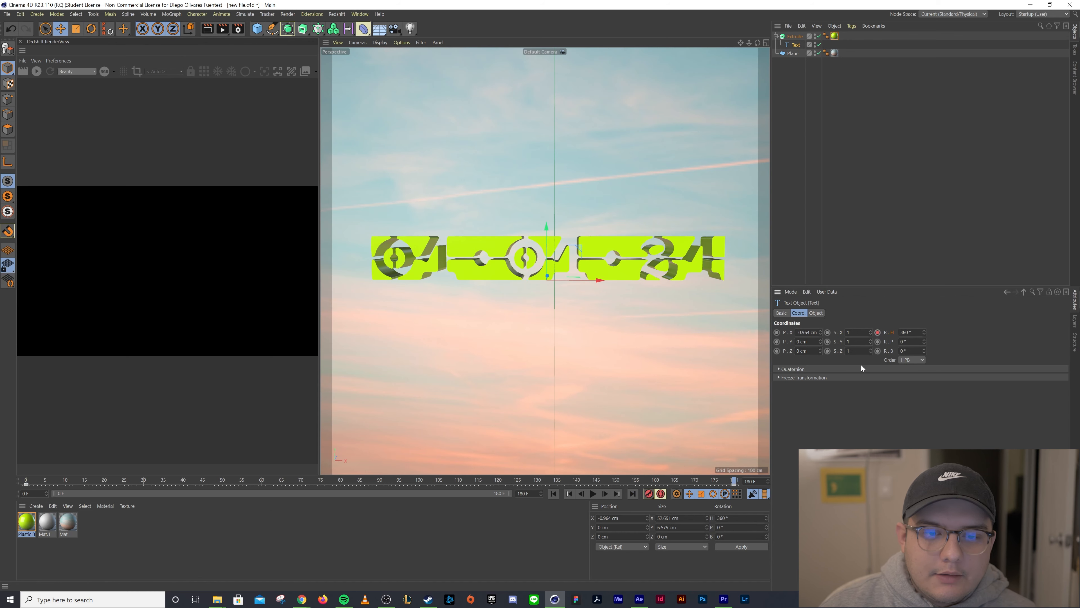
Play back the text rotation animation and return to the first frame
click(592, 493)
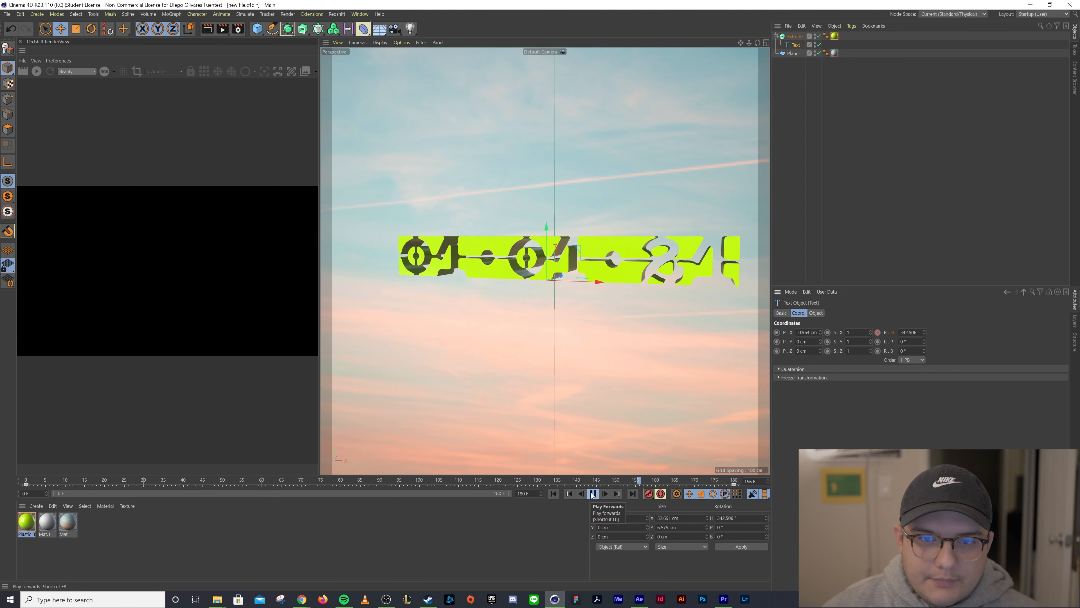
click(592, 494)
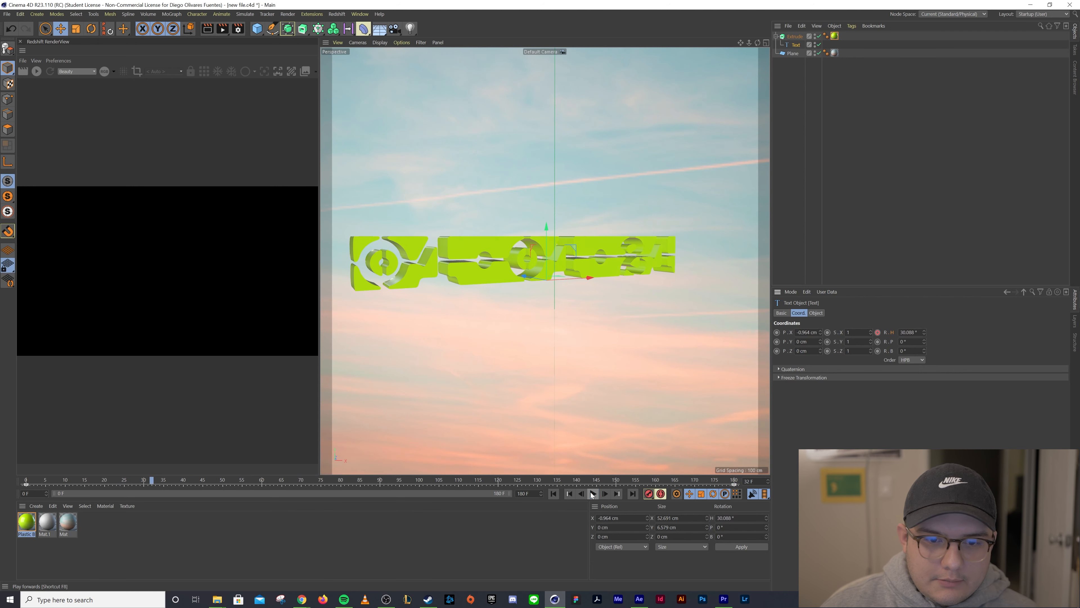
click(553, 494)
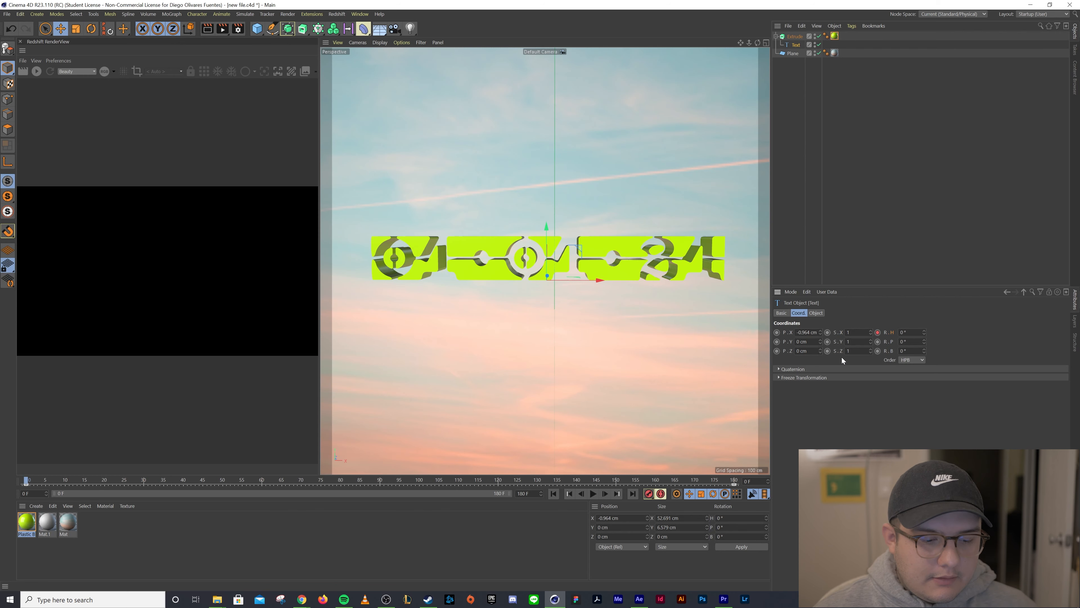
Save the Cinema 4D project, accepting the version warning, and switch to After Effects
key(ctrl+s)
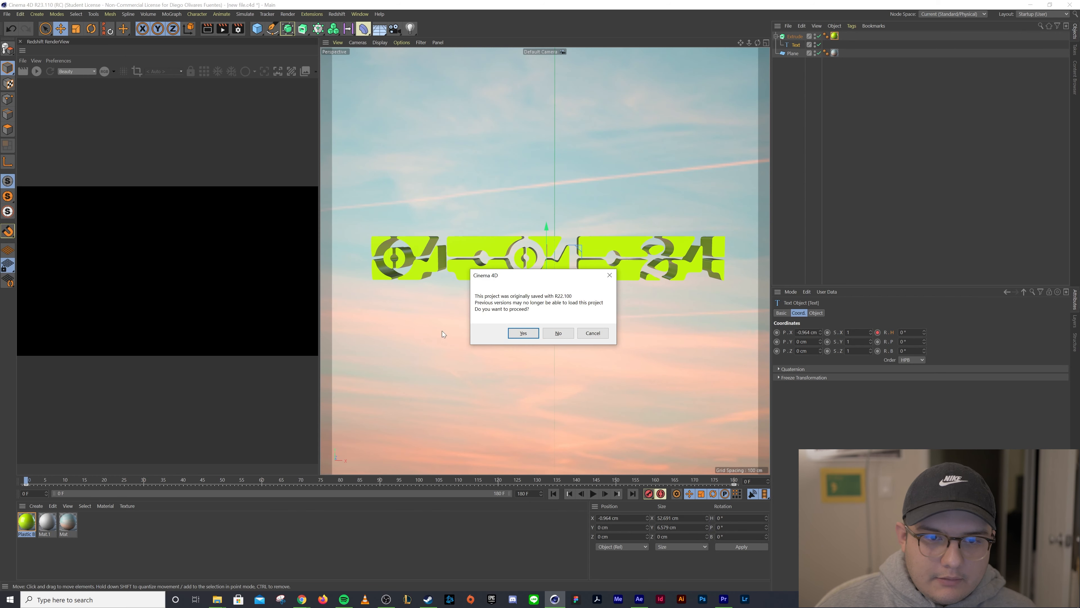
click(523, 333)
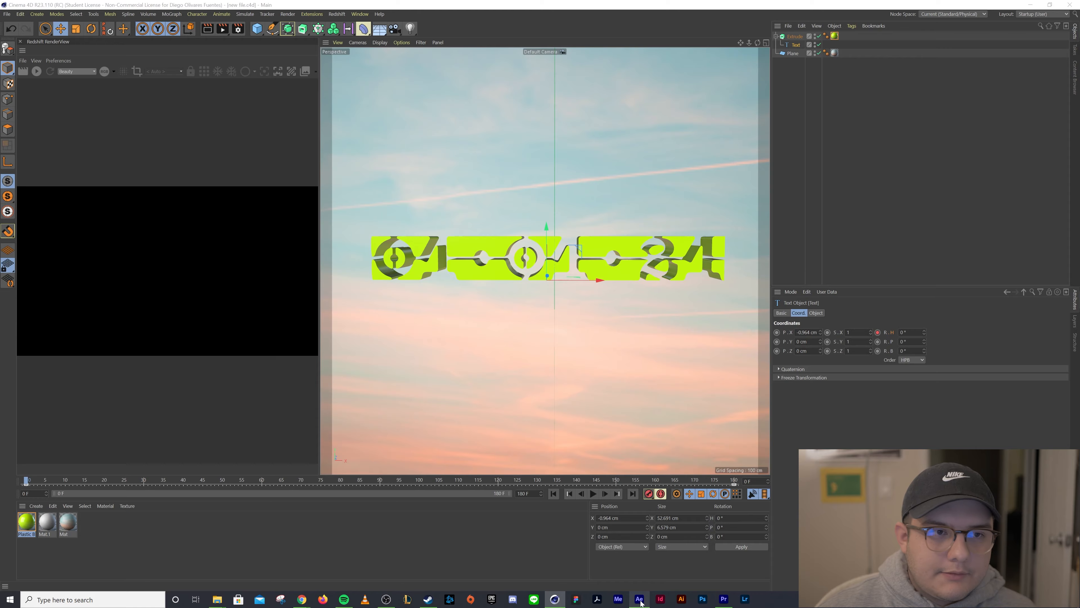
click(640, 600)
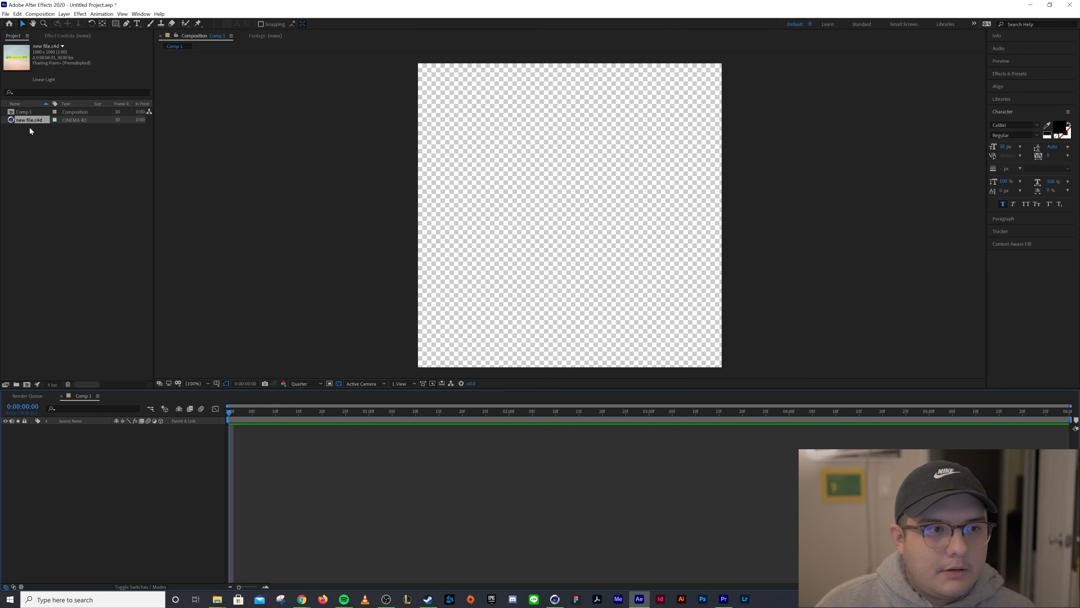
Create a new composition from the imported new file.c4d footage
mouse_move(28, 120)
mouse_down()
mouse_move(31, 132)
mouse_move(28, 113)
mouse_up()
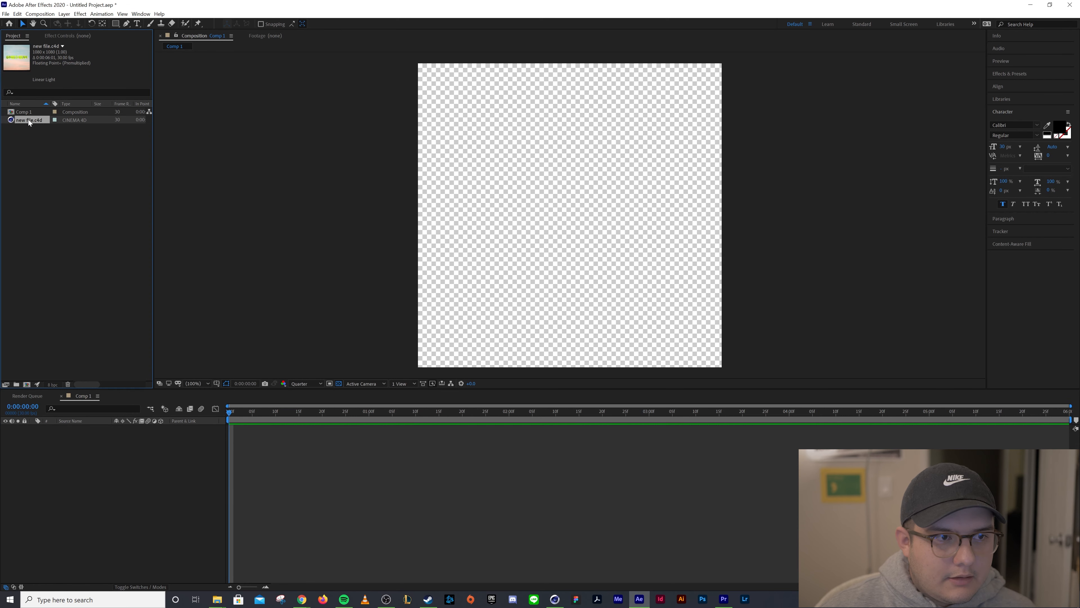
right_click(29, 121)
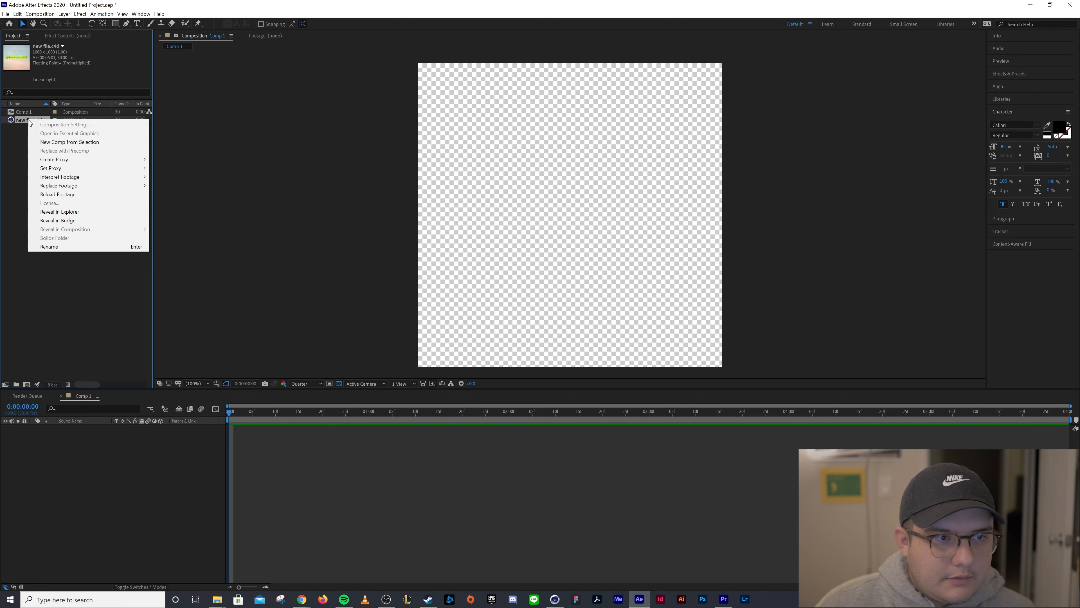
click(42, 141)
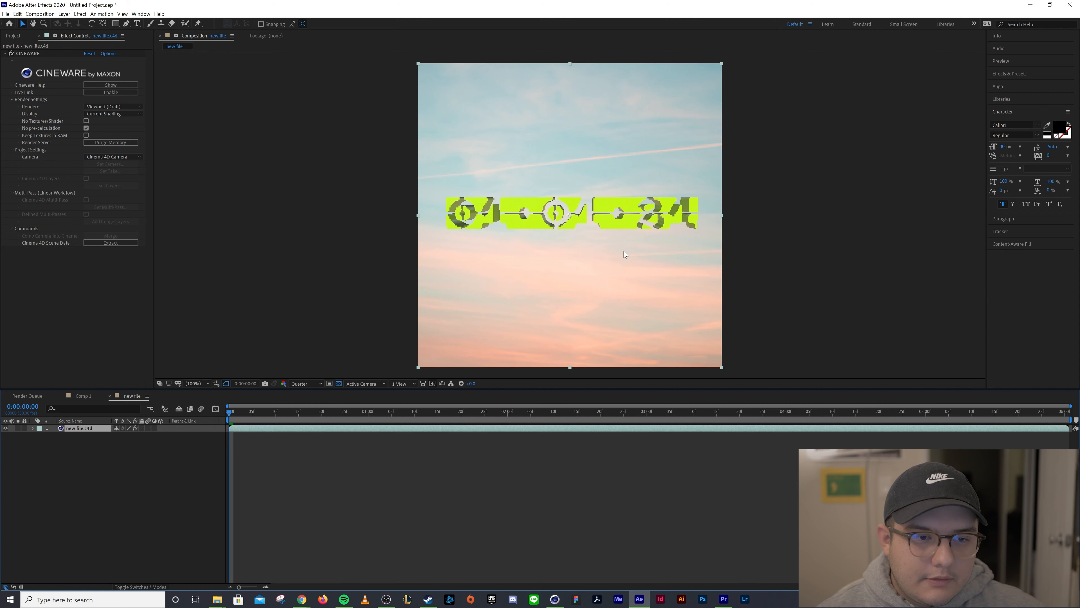
Preview the composition at Full and Quarter resolution and play back the text animation
click(304, 384)
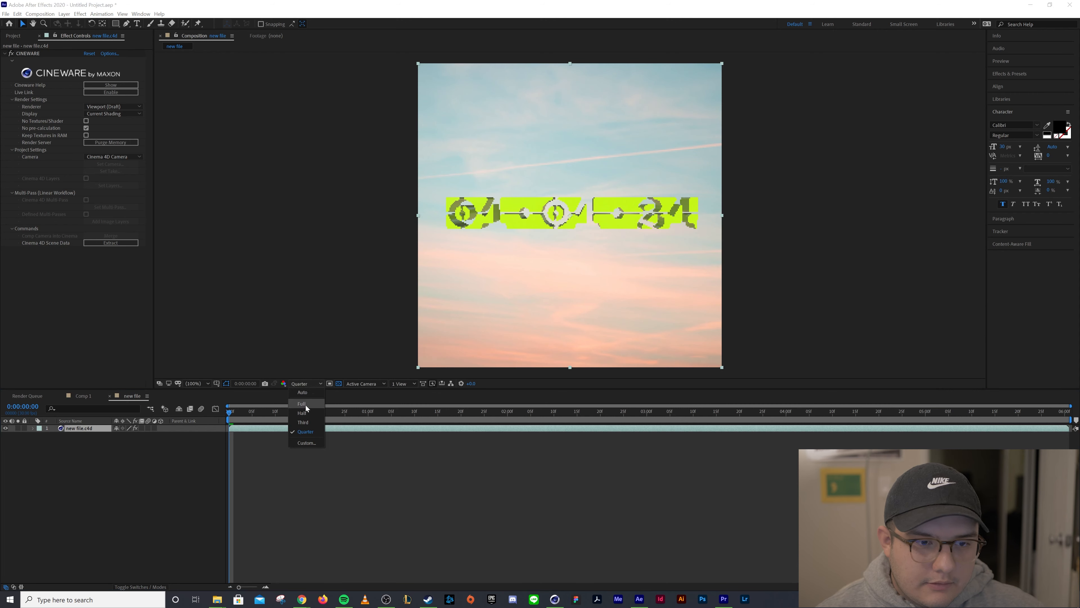
click(305, 405)
click(297, 384)
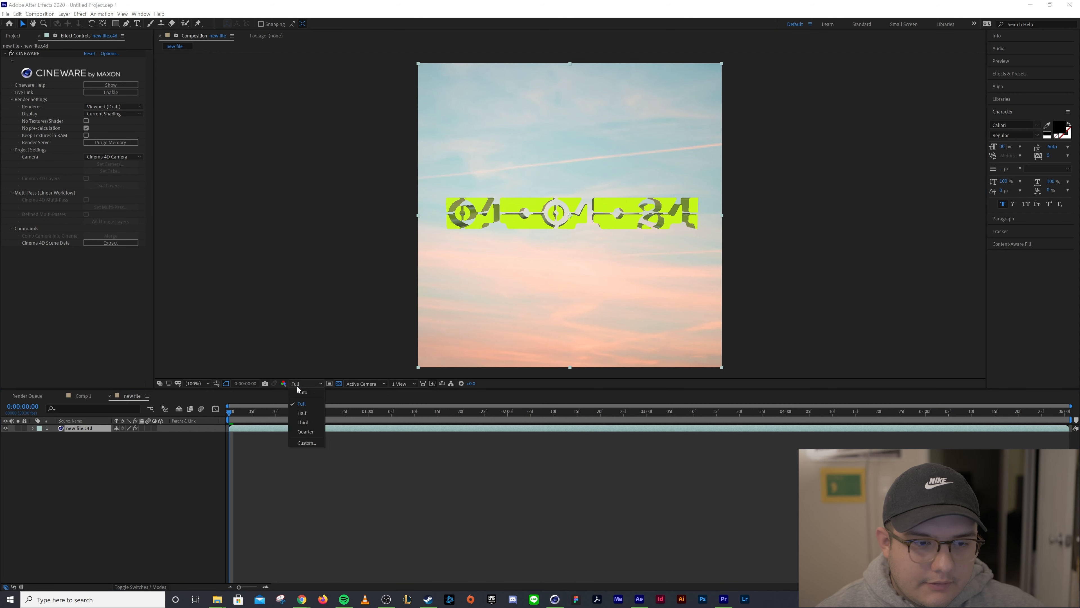
click(306, 432)
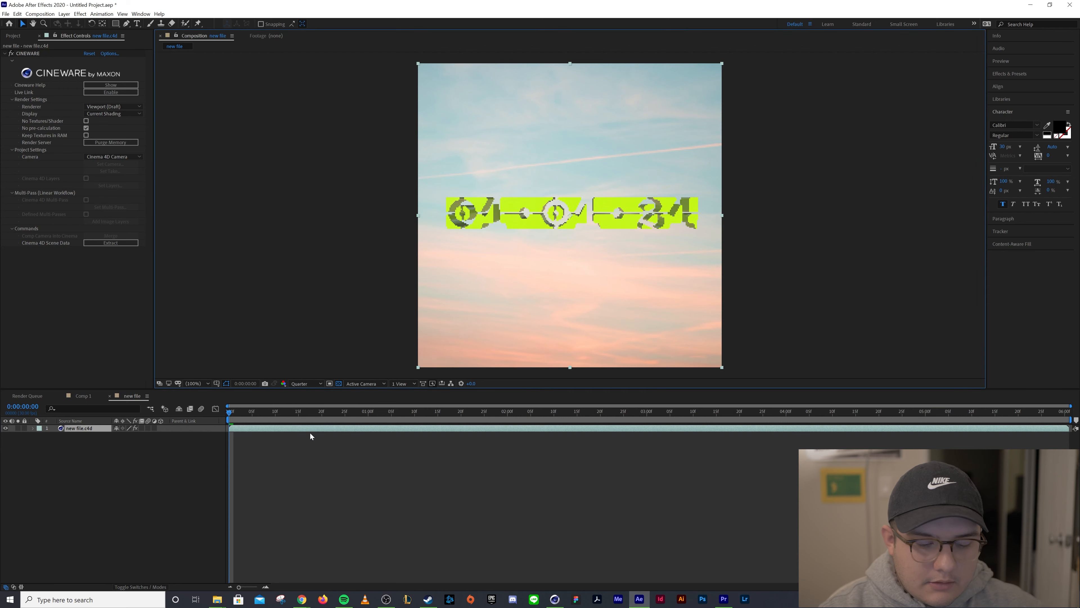
key(space)
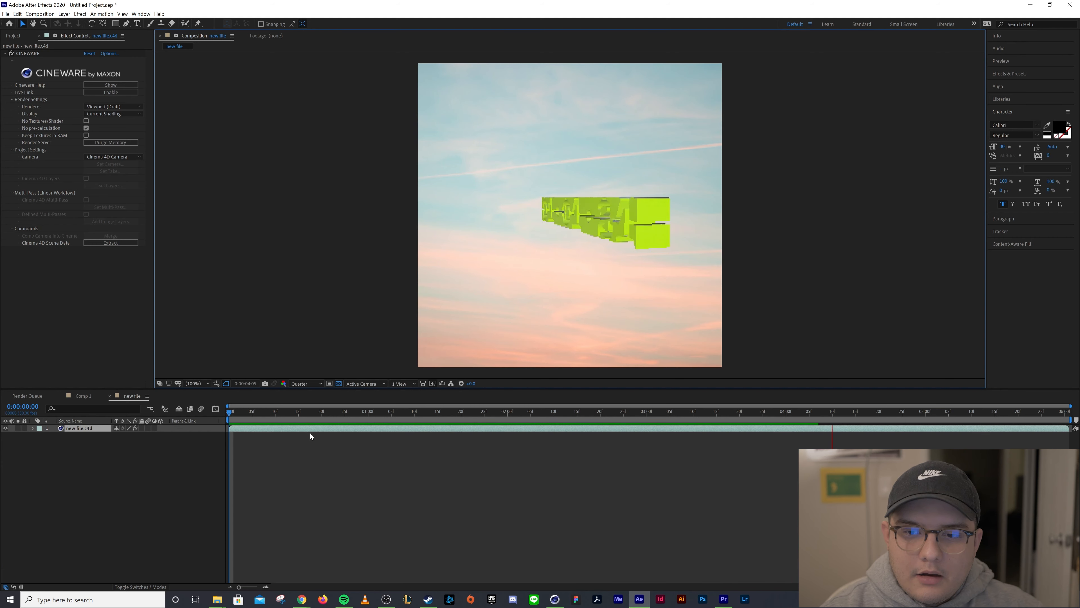
key(space)
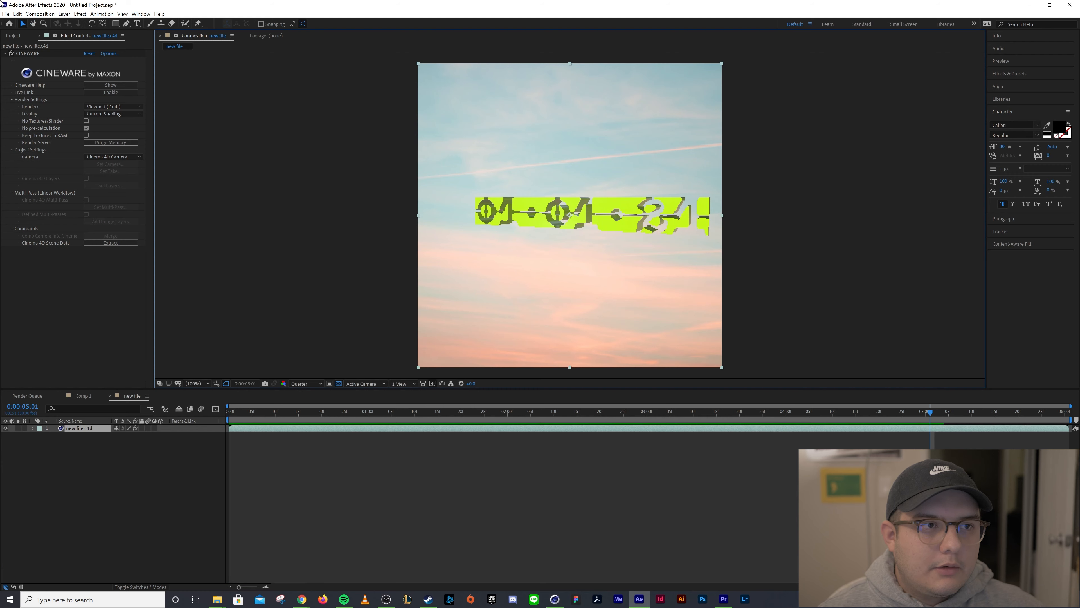
Add the composition to the render queue with its output saved to the Desktop as file01.01.21
click(41, 13)
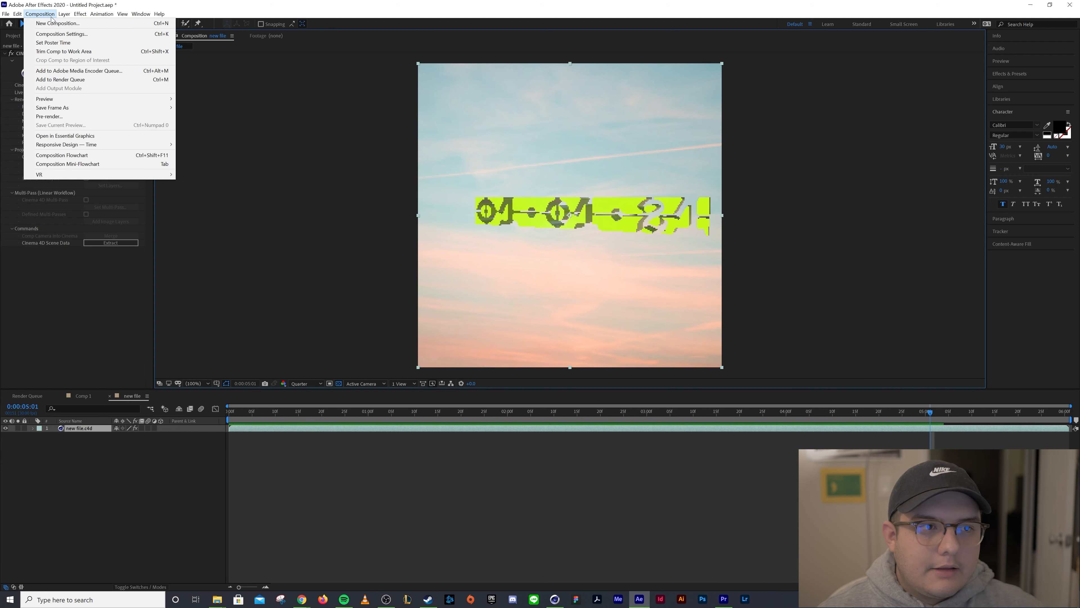
click(54, 79)
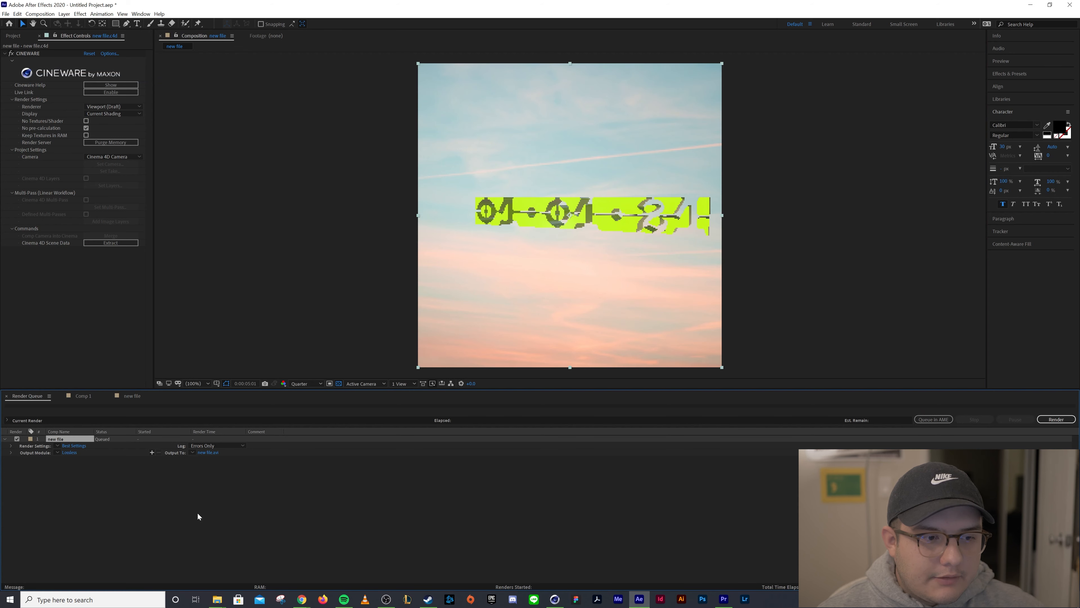
click(208, 453)
scroll(17, 144, up, 3)
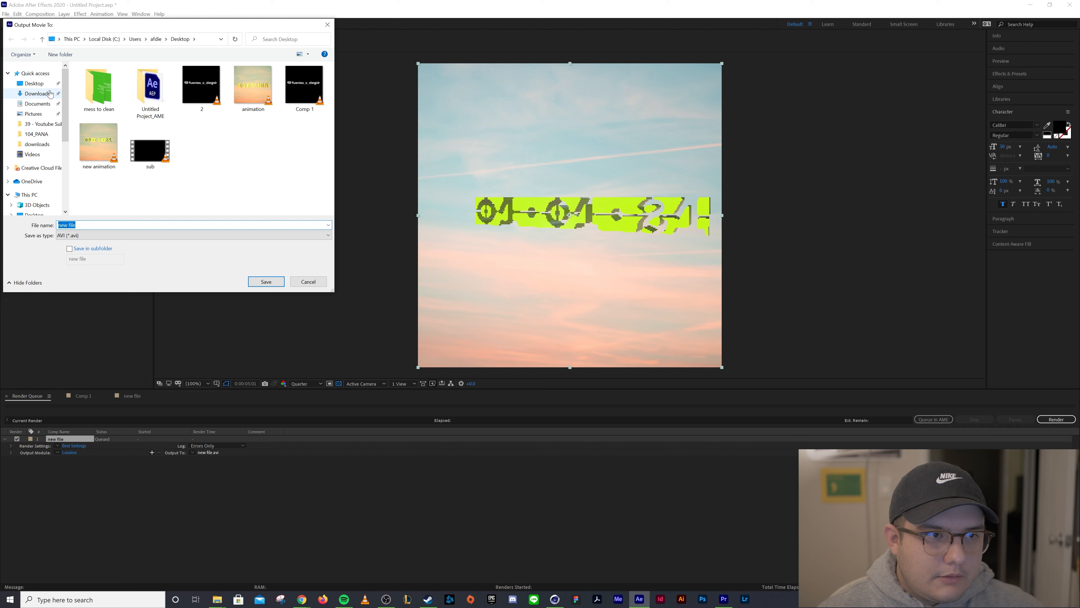
click(37, 85)
drag(90, 226, 5, 217)
text(filr)
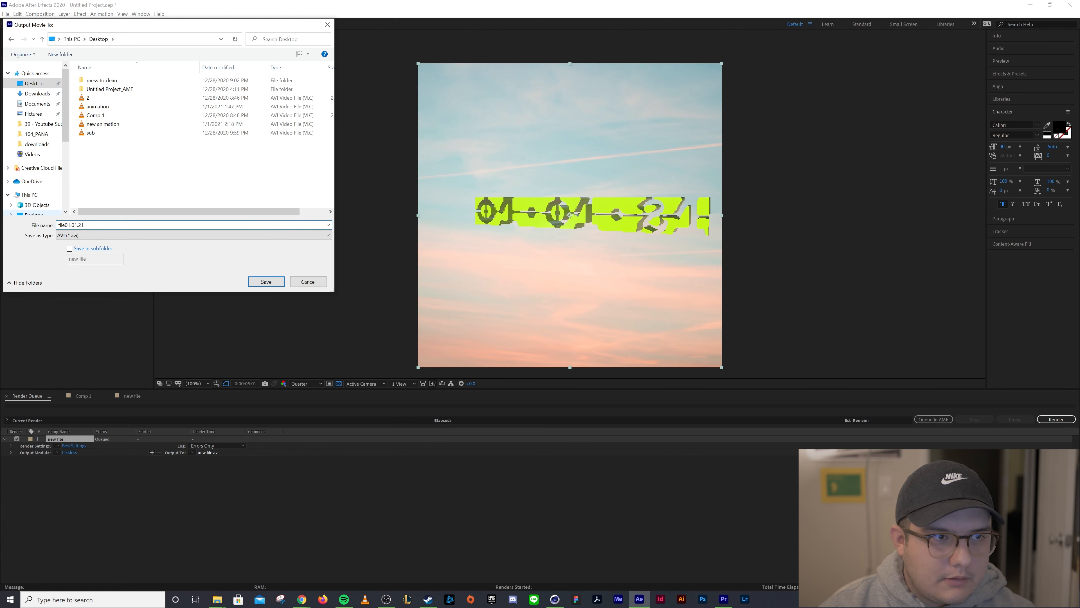
key(Return)
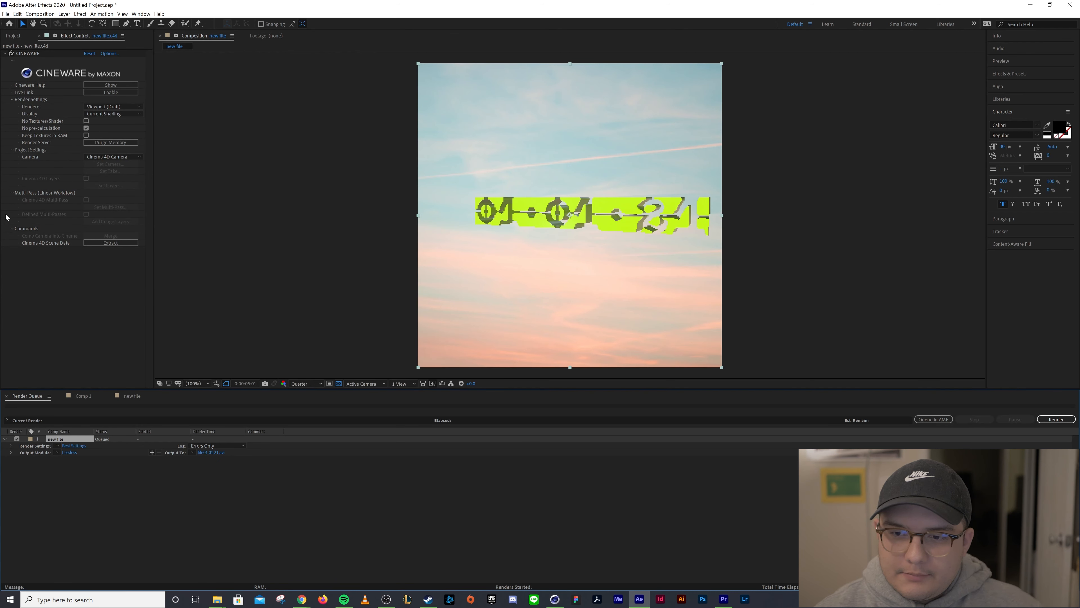
Render the queued composition and minimize After Effects
click(1057, 419)
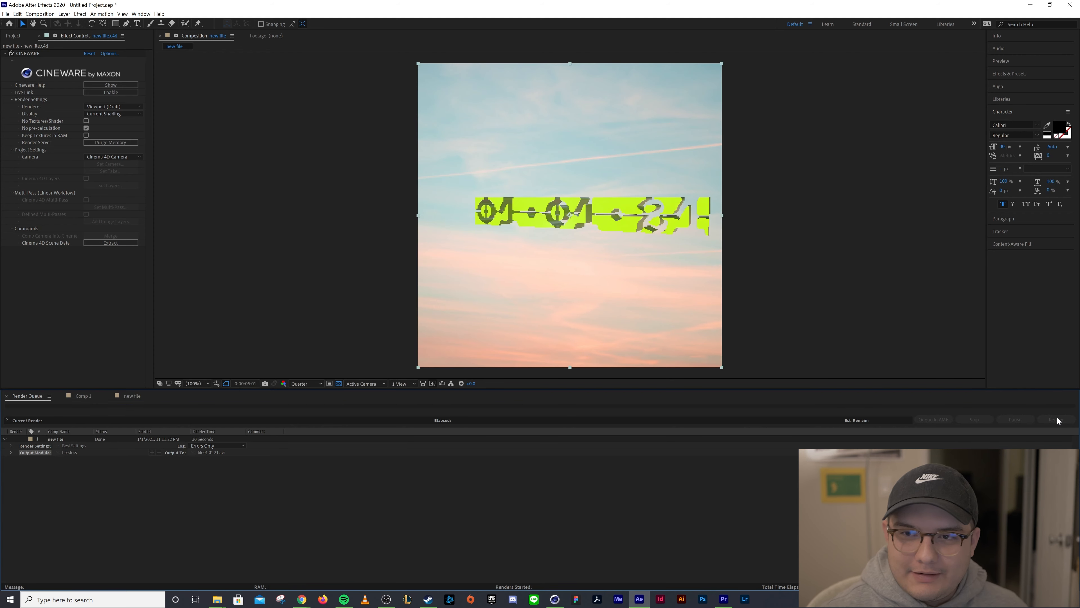
click(1030, 5)
click(1026, 6)
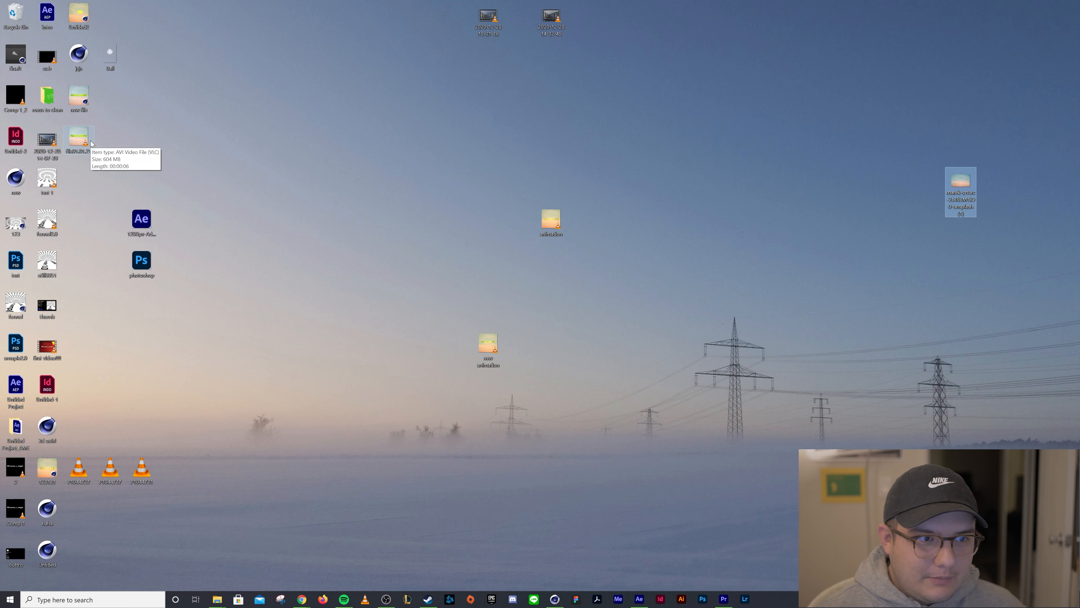
Move the rendered file01.01.21.avi on the desktop and open it for playback
click(205, 151)
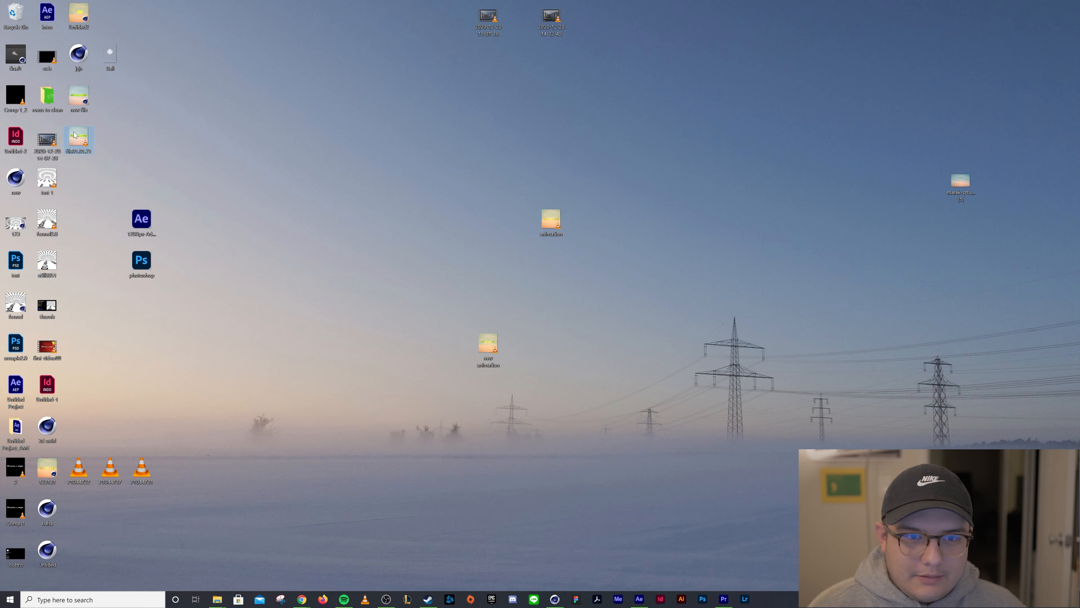
drag(75, 140, 450, 182)
double_click(449, 184)
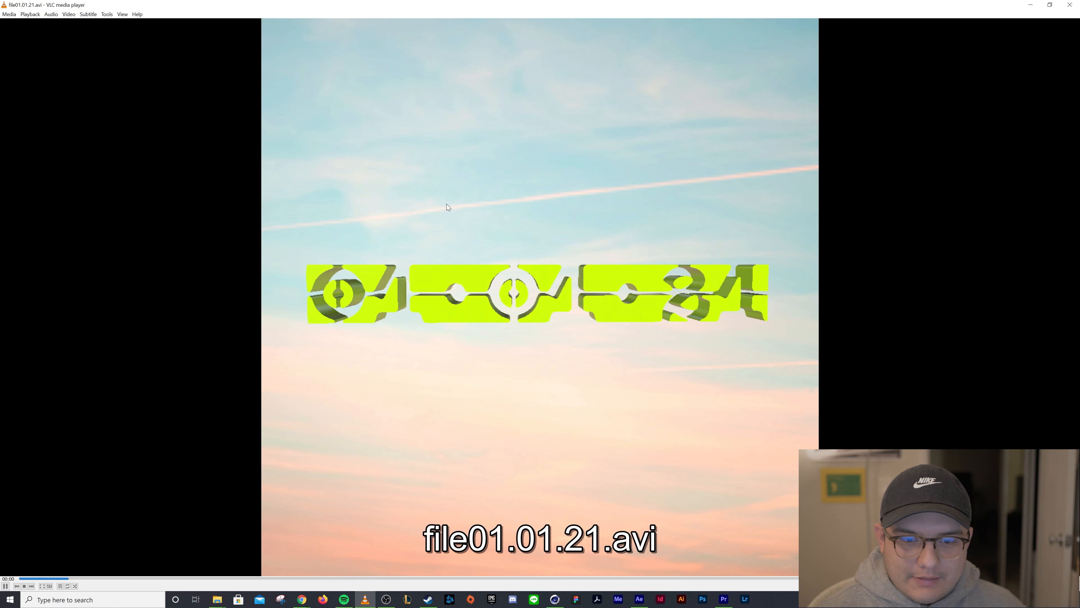